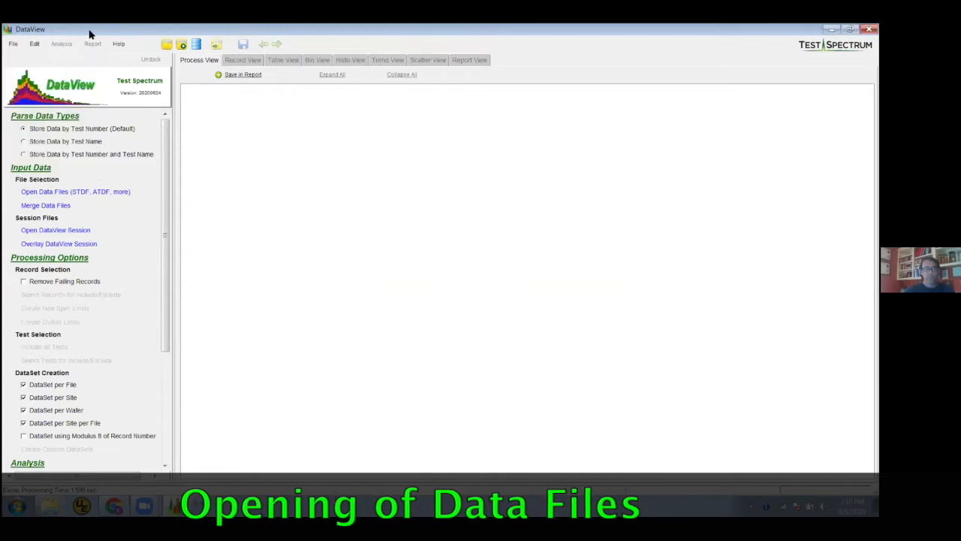
# Load the data file C69823-03G6.DLOG.STD.gz and expand its Processing Info section
pyautogui.click(166, 45)
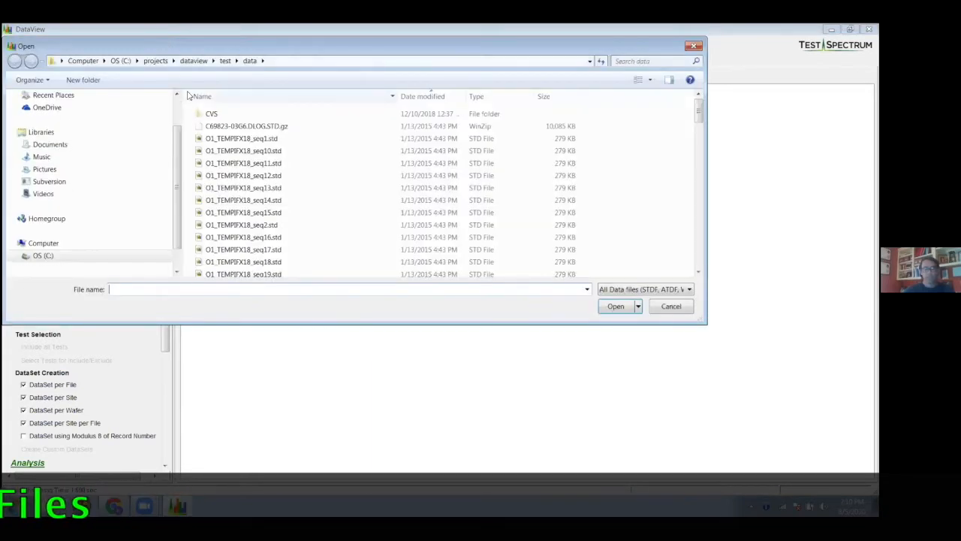
pyautogui.click(268, 126)
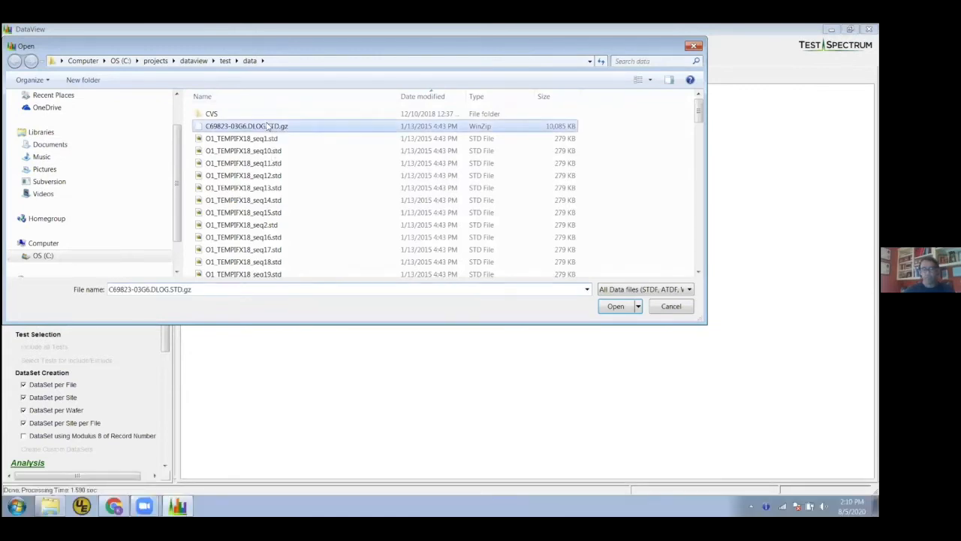
pyautogui.click(616, 306)
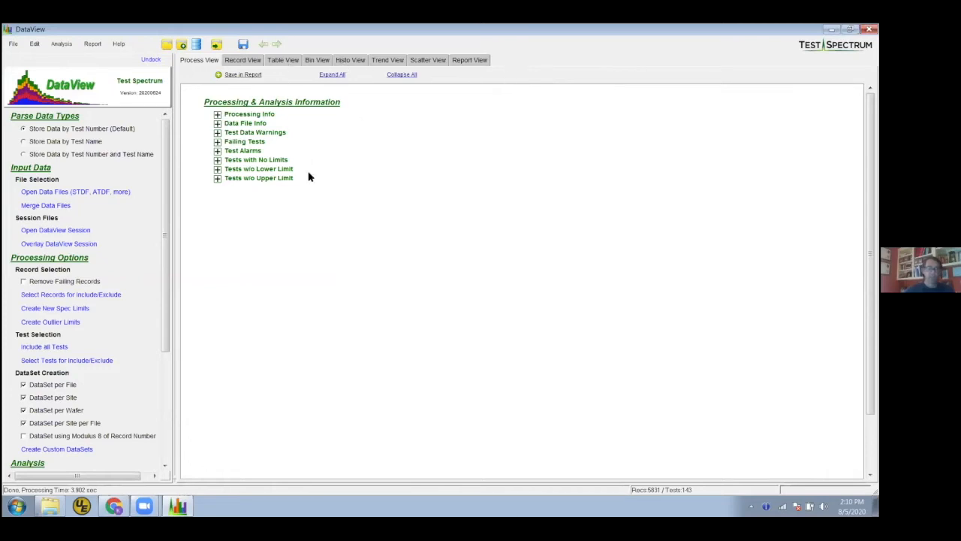
pyautogui.click(217, 114)
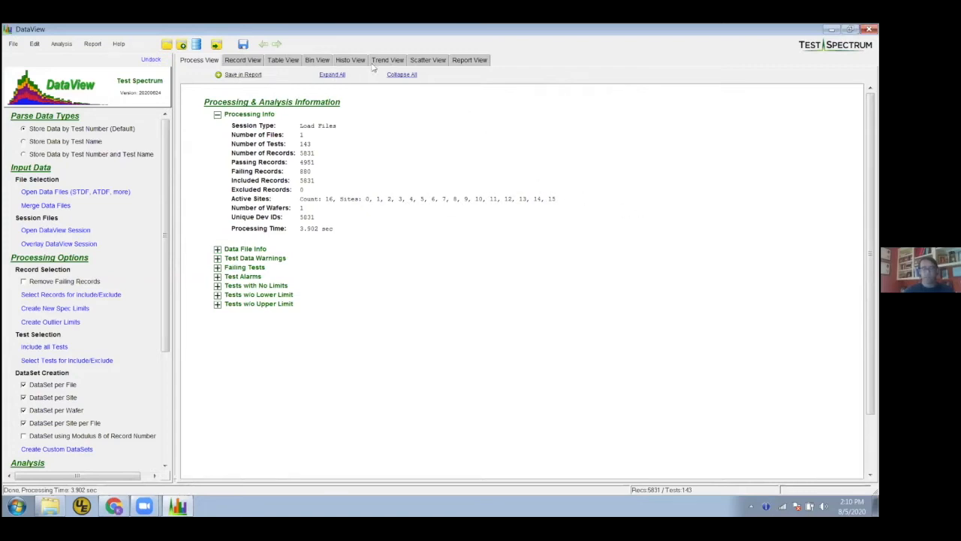
# Switch to the histogram view and look through the histograms of tests 100 to 107 one at a time
pyautogui.click(348, 60)
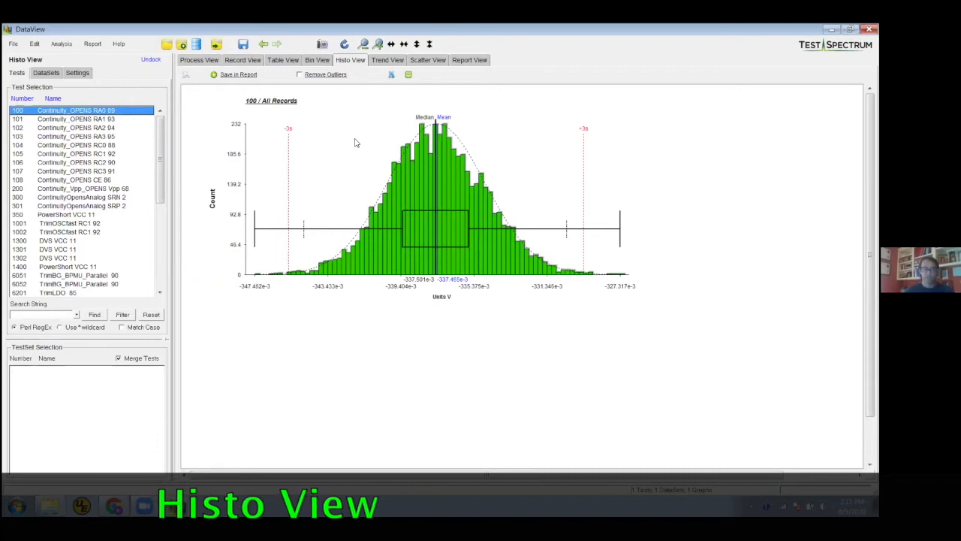
pyautogui.click(105, 111)
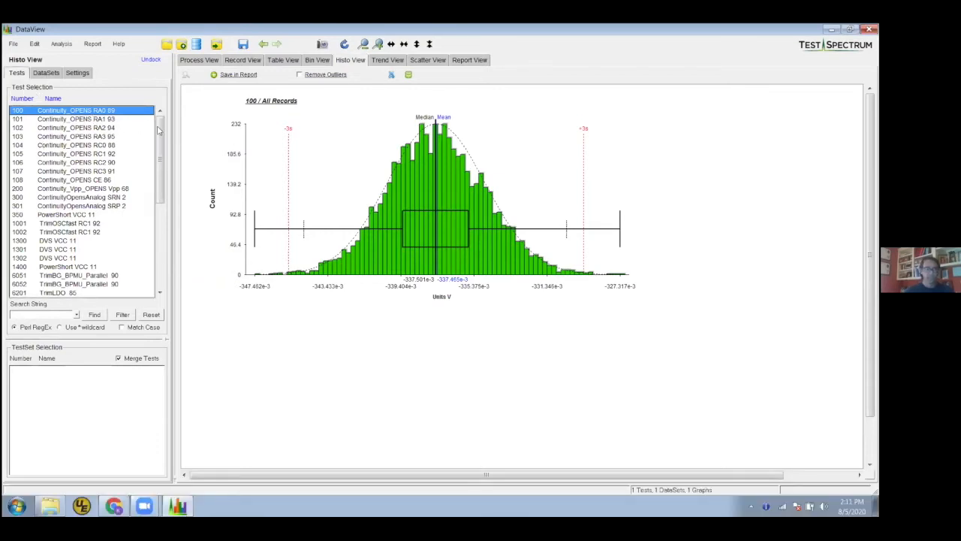
pyautogui.click(110, 120)
pyautogui.click(111, 128)
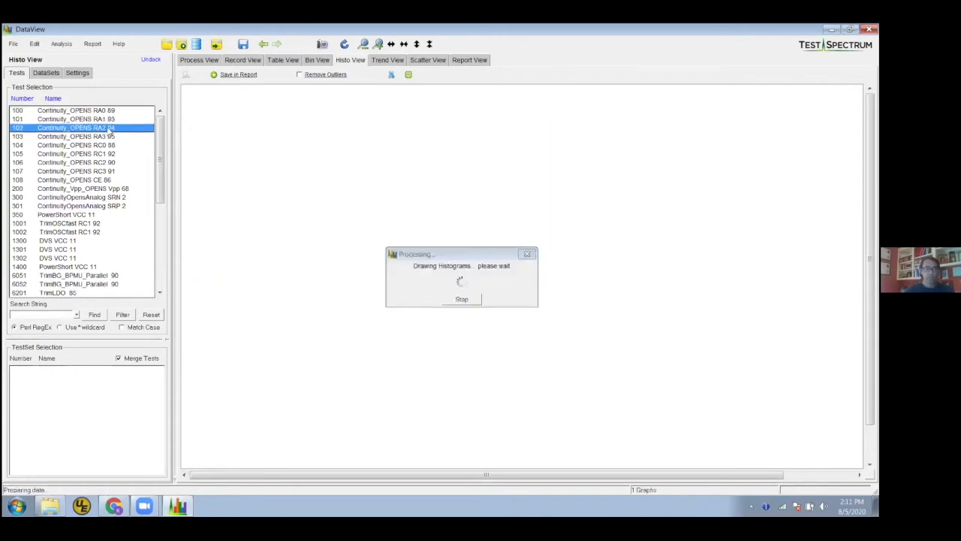
pyautogui.click(109, 137)
pyautogui.click(107, 145)
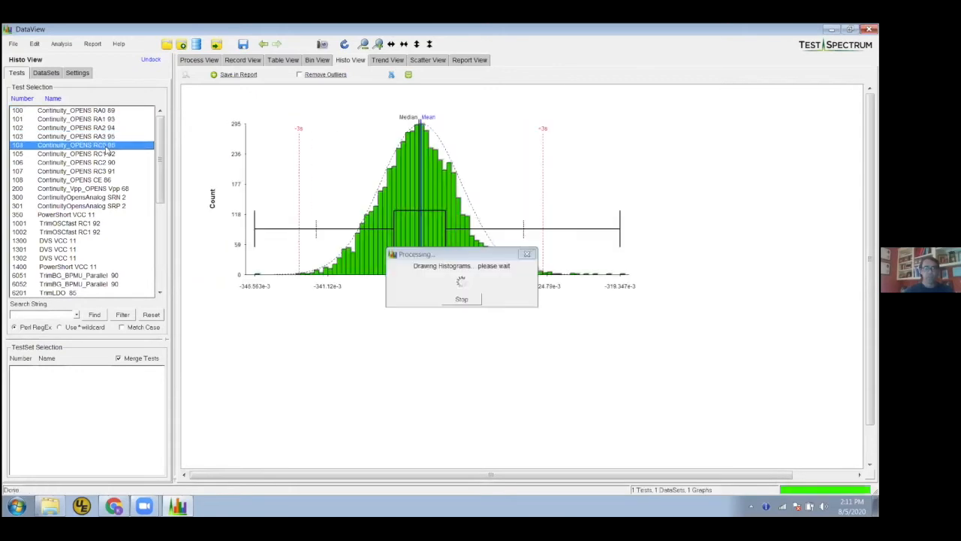
pyautogui.click(105, 154)
pyautogui.click(103, 163)
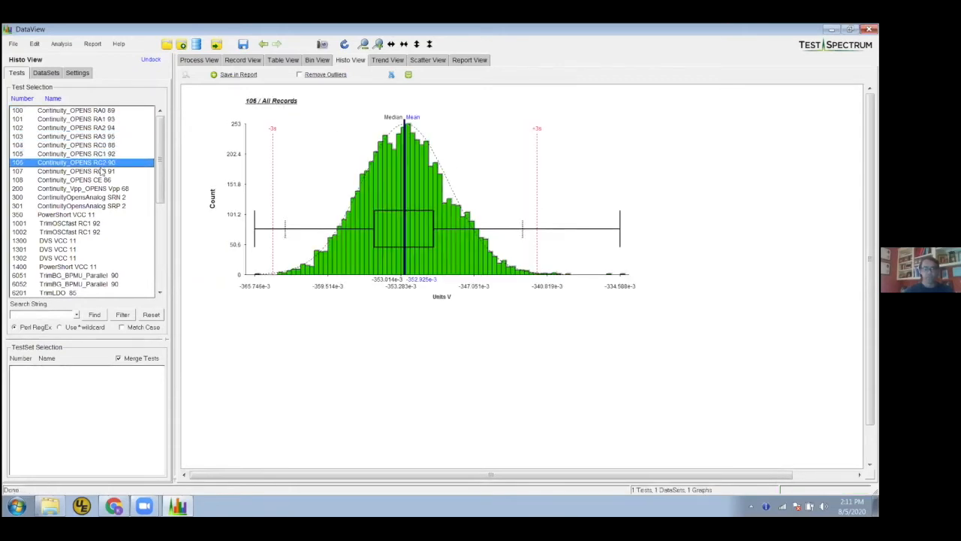
pyautogui.click(102, 171)
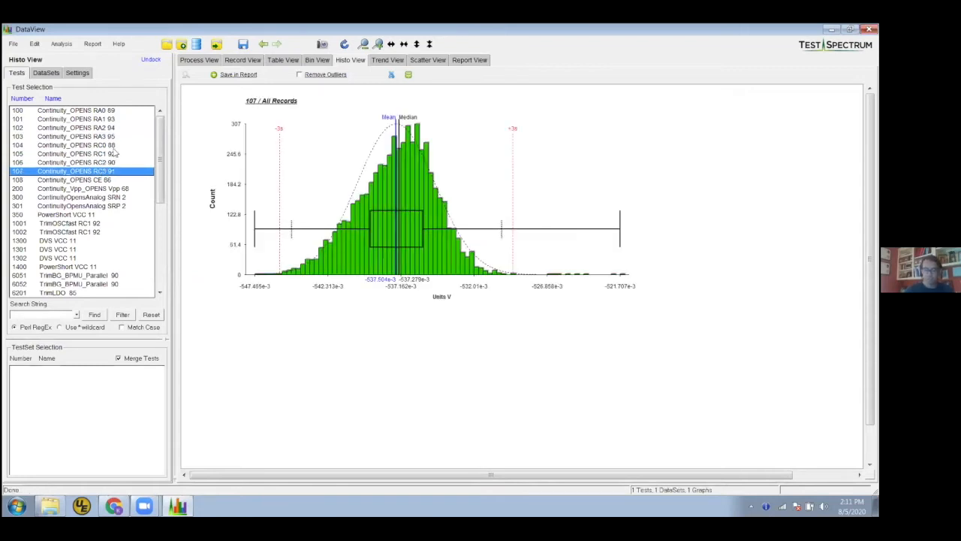
# Go back up through the tests to the histogram of test 101
pyautogui.press('Up')
pyautogui.press('Up')
pyautogui.press('Up')
pyautogui.press('Up')
pyautogui.press('Up')
pyautogui.press('Up')
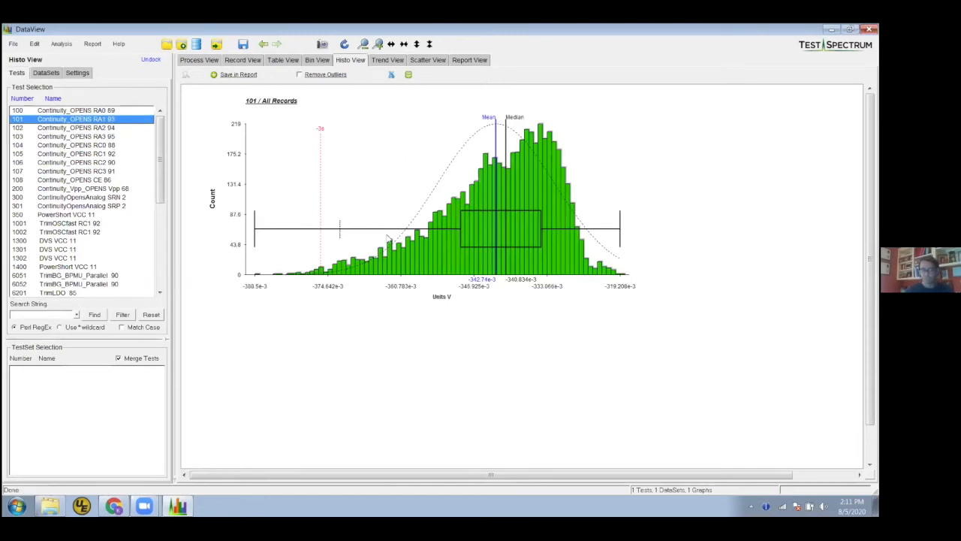
# On the test 101 histogram, raise the box plot, shift the title towards the centre, and move the X-axis units label leftwards
pyautogui.moveTo(356, 222)
pyautogui.mouseDown()
pyautogui.moveTo(354, 173)
pyautogui.moveTo(354, 211)
pyautogui.moveTo(337, 186)
pyautogui.moveTo(342, 167)
pyautogui.moveTo(346, 209)
pyautogui.mouseUp()
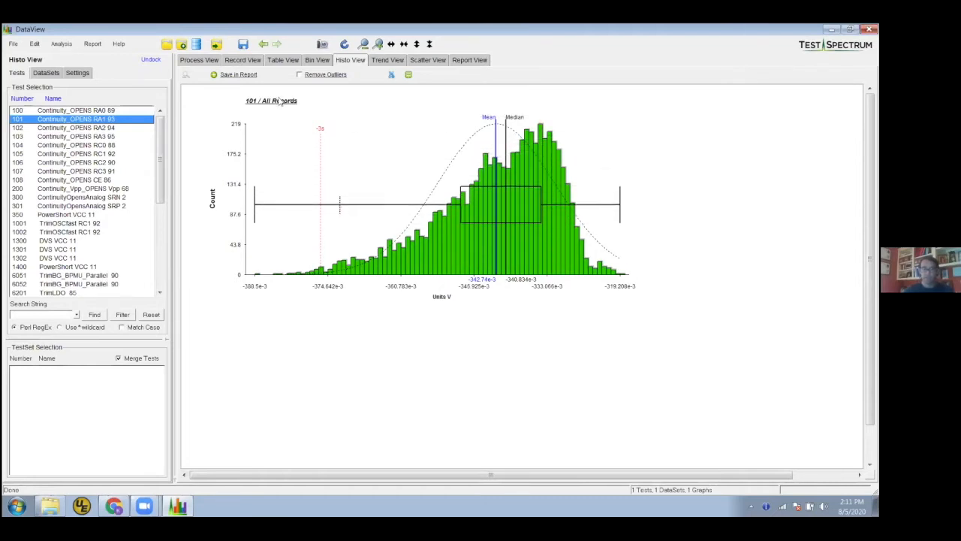
pyautogui.moveTo(280, 105); pyautogui.dragTo(388, 111)
pyautogui.moveTo(441, 299); pyautogui.dragTo(370, 303)
# Zoom in on the lower tail of the test 101 histogram and undo the zoom
pyautogui.moveTo(215, 197); pyautogui.dragTo(438, 317)
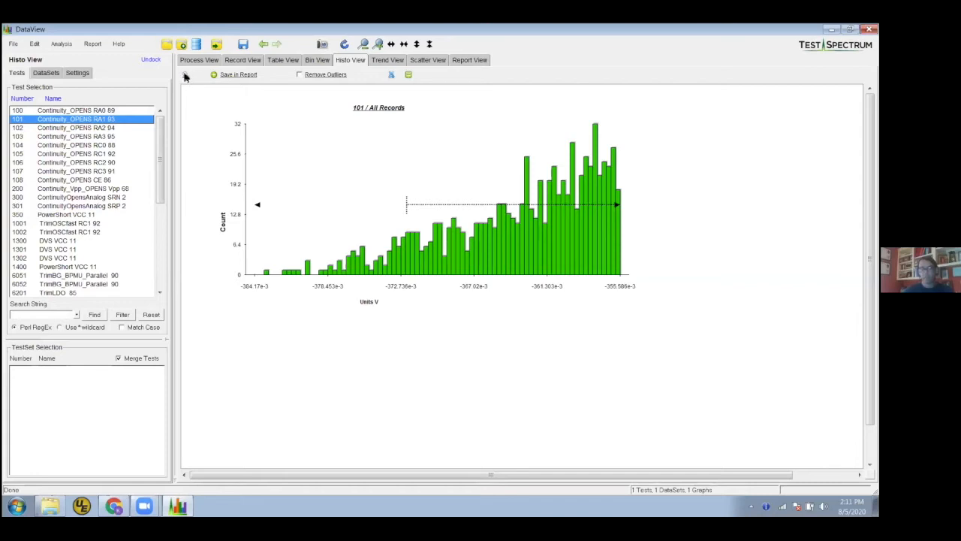
pyautogui.rightClick(275, 111)
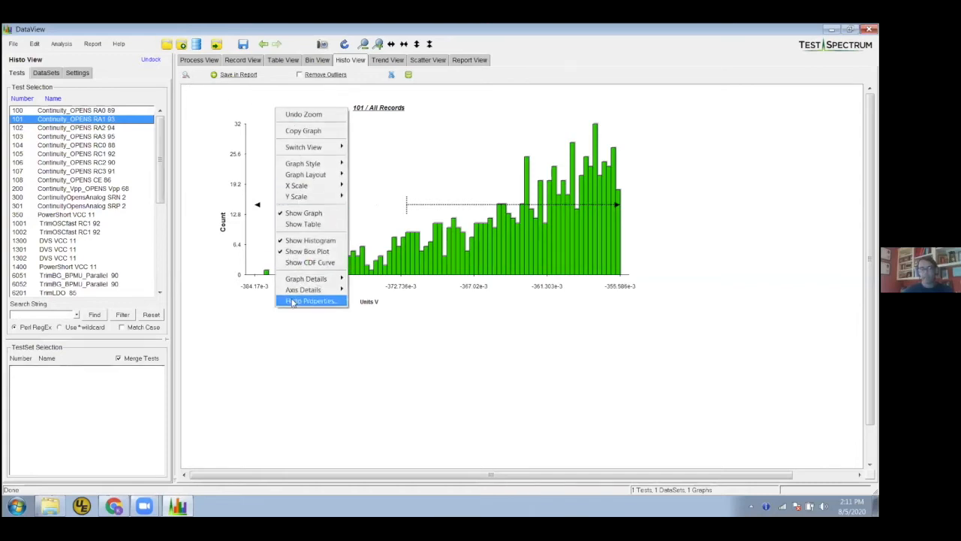
pyautogui.click(309, 116)
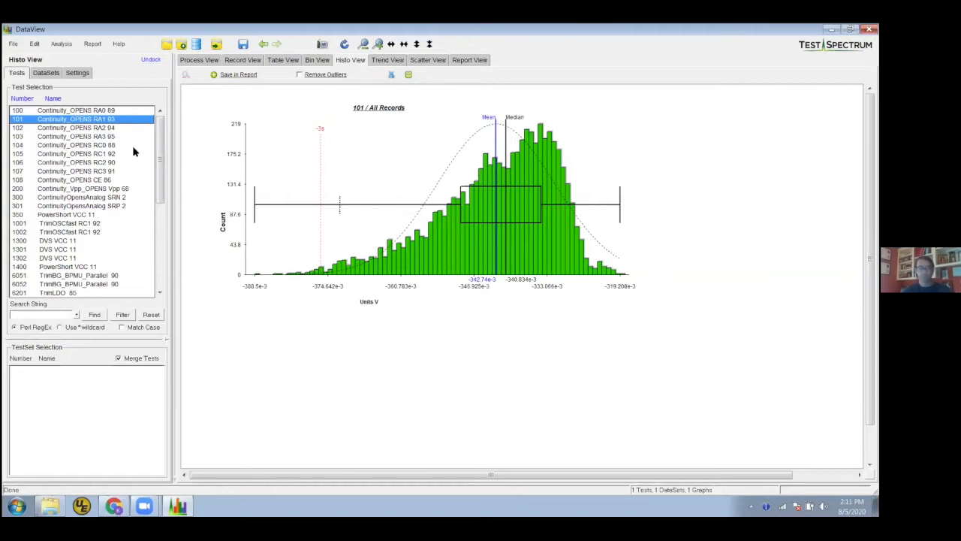
# Select tests 101 through 105 together to draw their histograms, and look over the resulting graphs
pyautogui.click(99, 128)
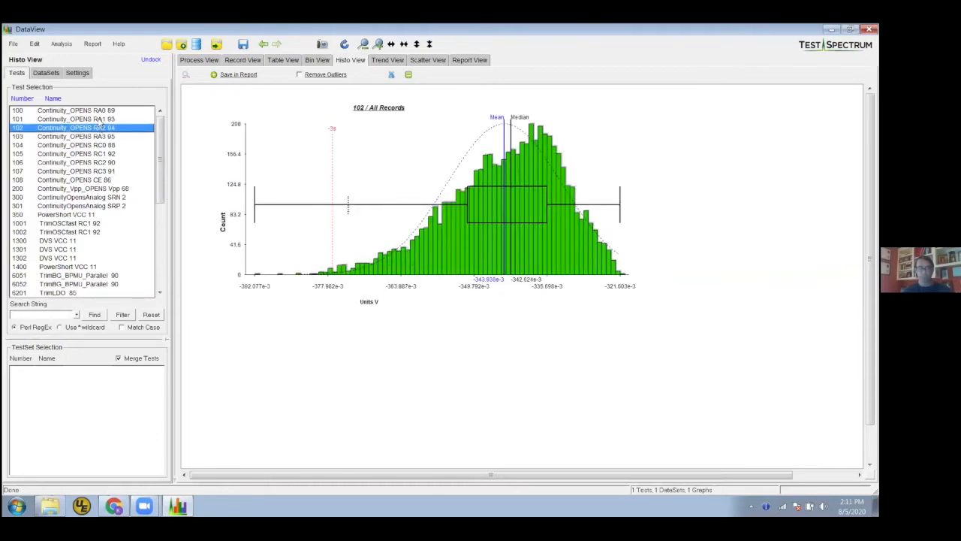
pyautogui.moveTo(101, 120); pyautogui.dragTo(100, 137)
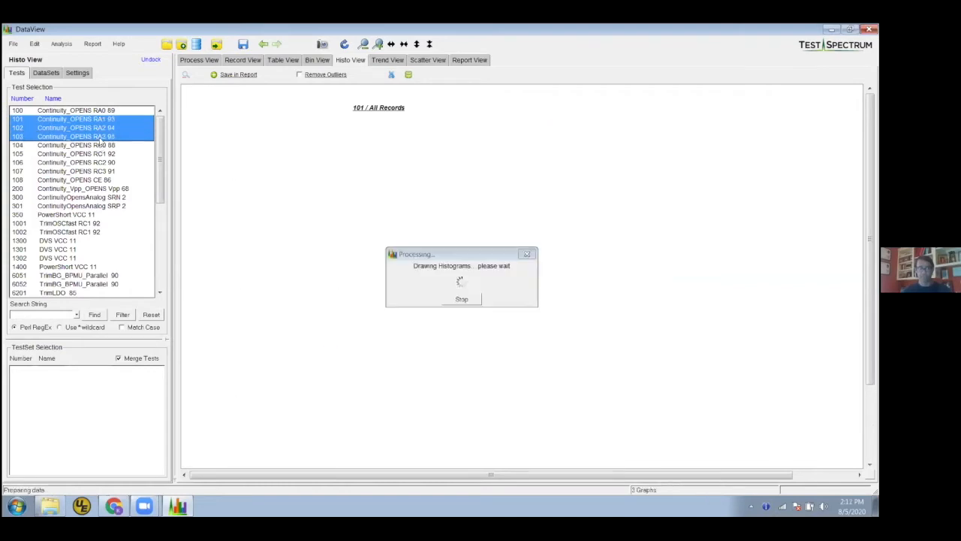
pyautogui.keyDown('shift'); pyautogui.click(101, 154); pyautogui.keyUp('shift')
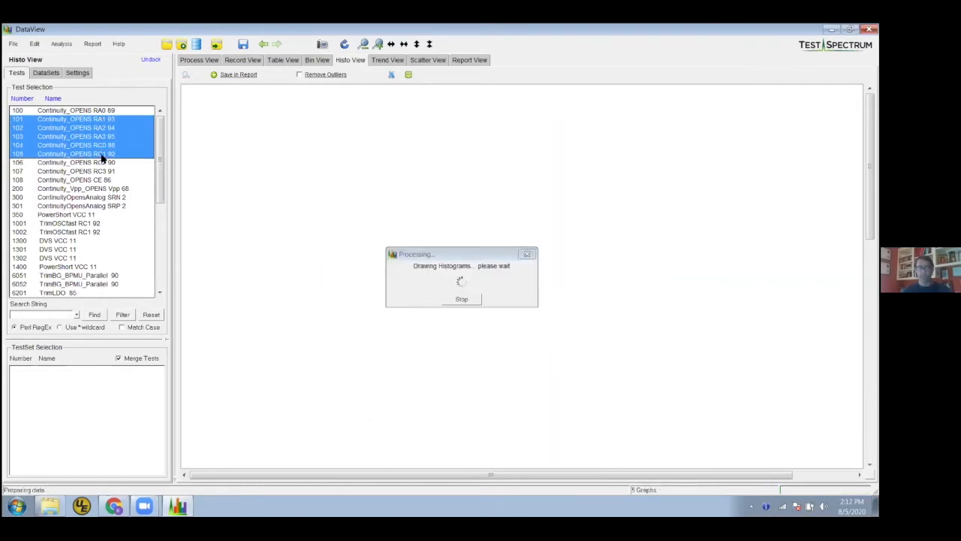
pyautogui.scroll(-8, 698, 294)
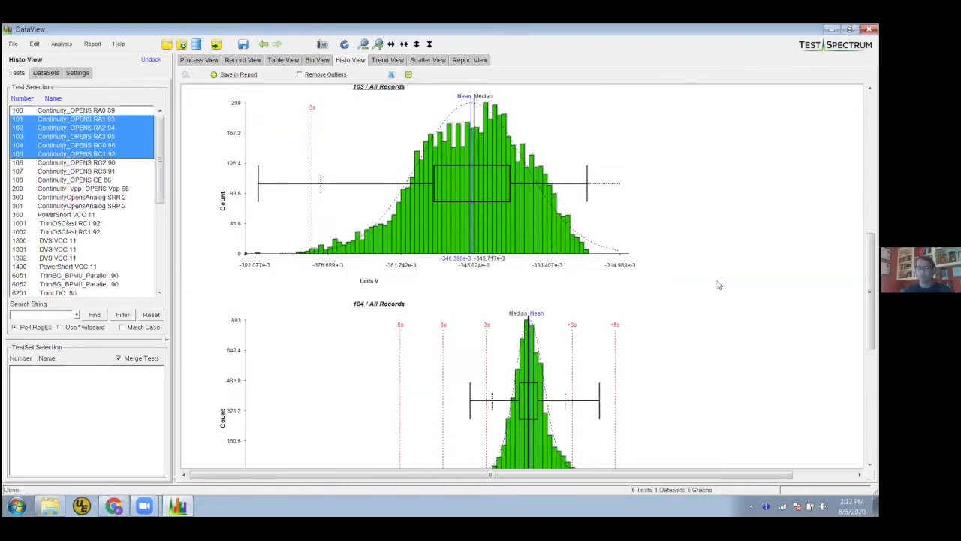
pyautogui.scroll(8, 710, 284)
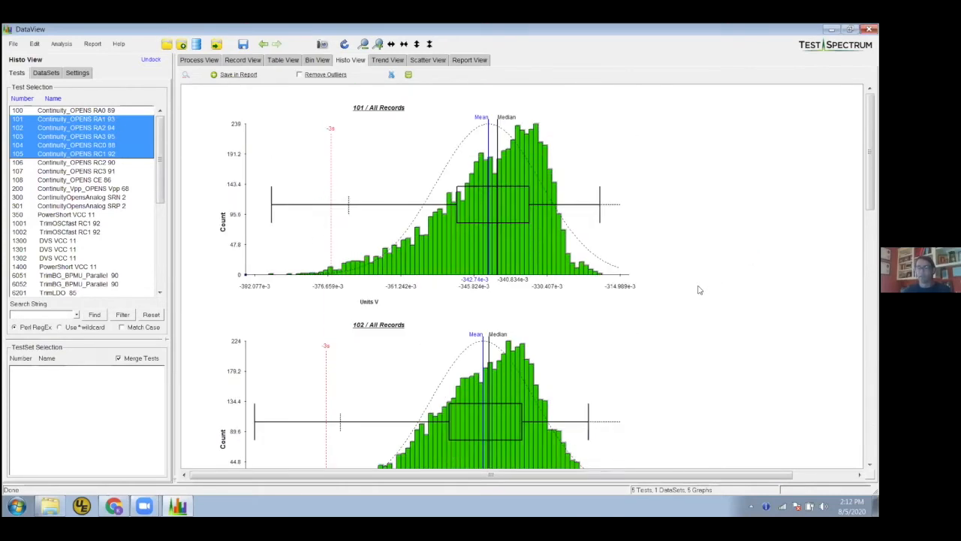
# Review the available histogram graph options and display settings, and return to the test list
pyautogui.rightClick(361, 134)
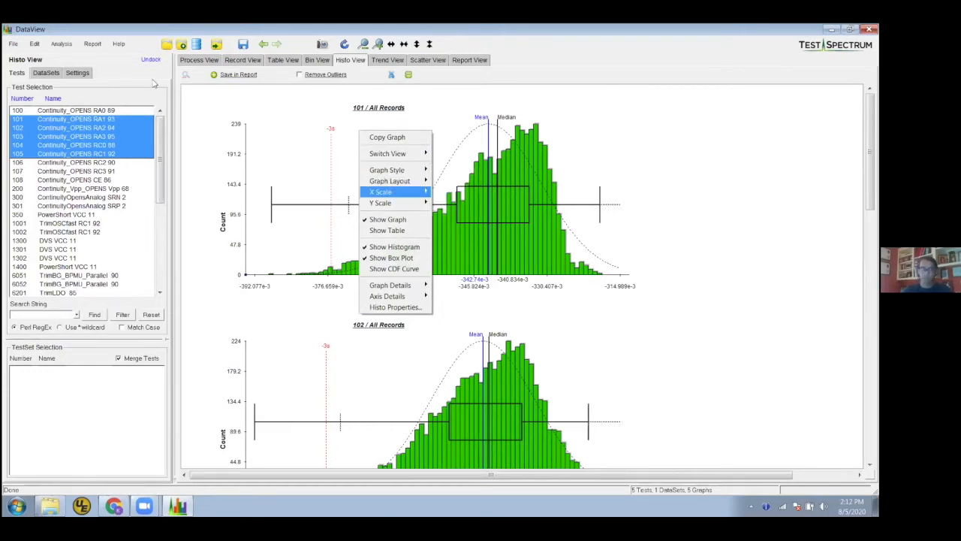
pyautogui.click(74, 73)
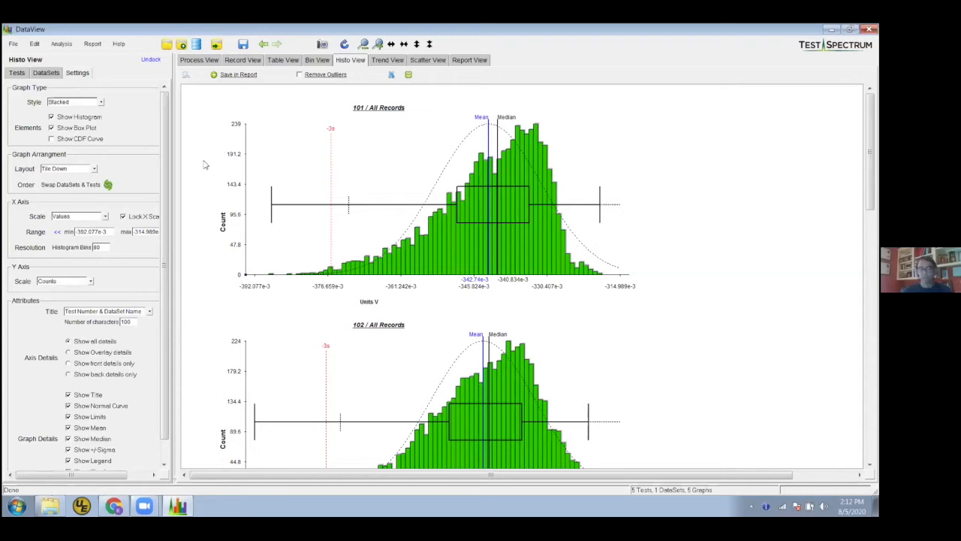
pyautogui.rightClick(377, 138)
pyautogui.moveTo(404, 172)
pyautogui.click(361, 151)
pyautogui.click(17, 73)
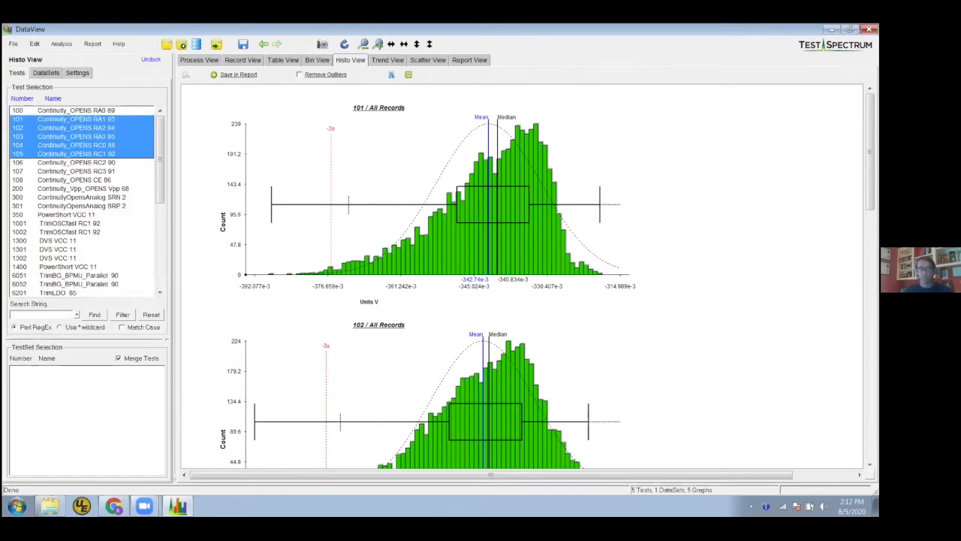
# Arrange the histograms of the selected tests in the Tile x 2 graph layout
pyautogui.scroll(-4, 781, 182)
pyautogui.scroll(-4, 642, 133)
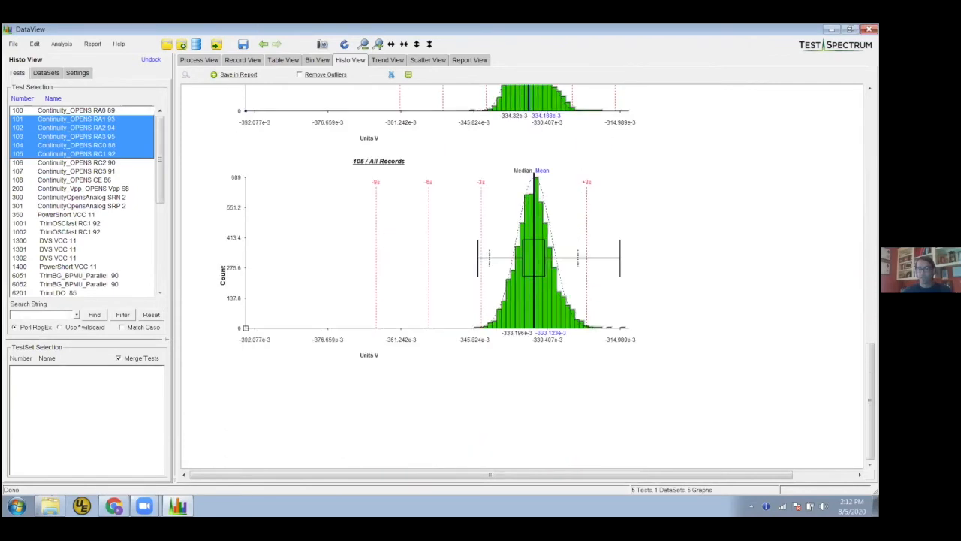
pyautogui.scroll(10, 642, 133)
pyautogui.rightClick(623, 129)
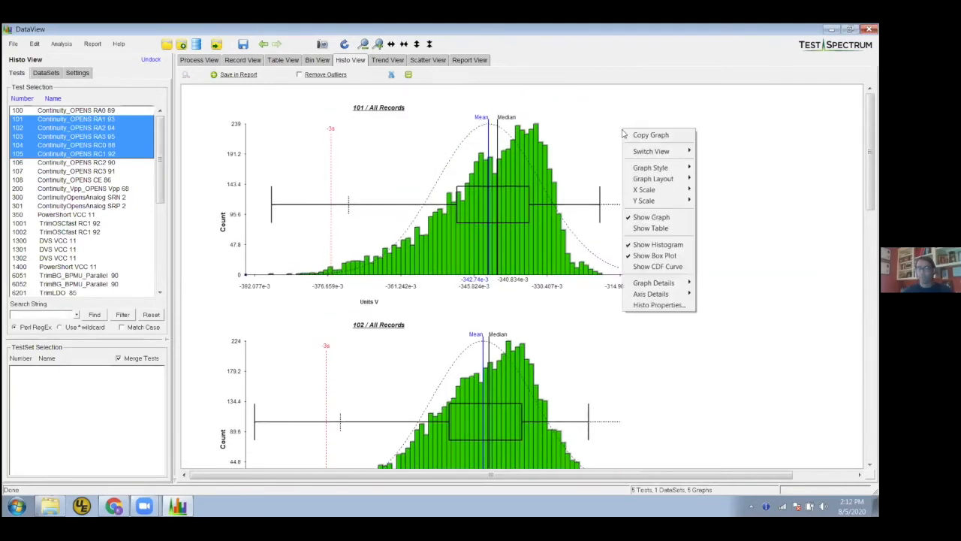
pyautogui.moveTo(644, 182)
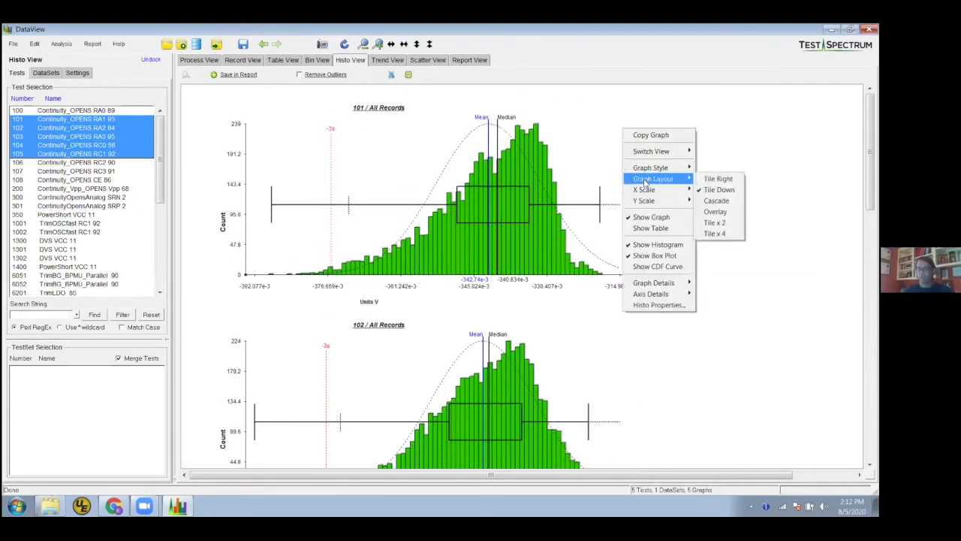
pyautogui.click(724, 225)
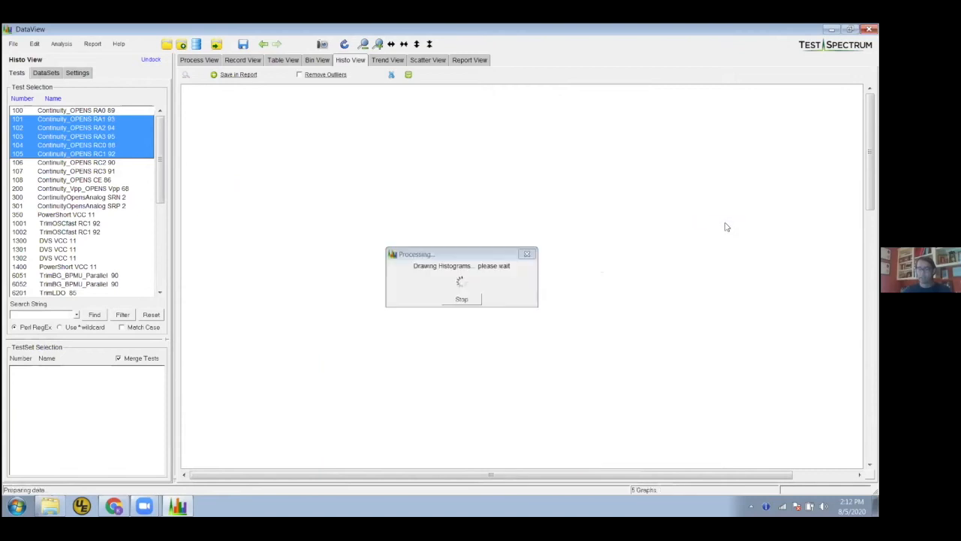
# Extend the test selection to include test 106 and look over its tiled histogram with the others
pyautogui.scroll(-5, 708, 260)
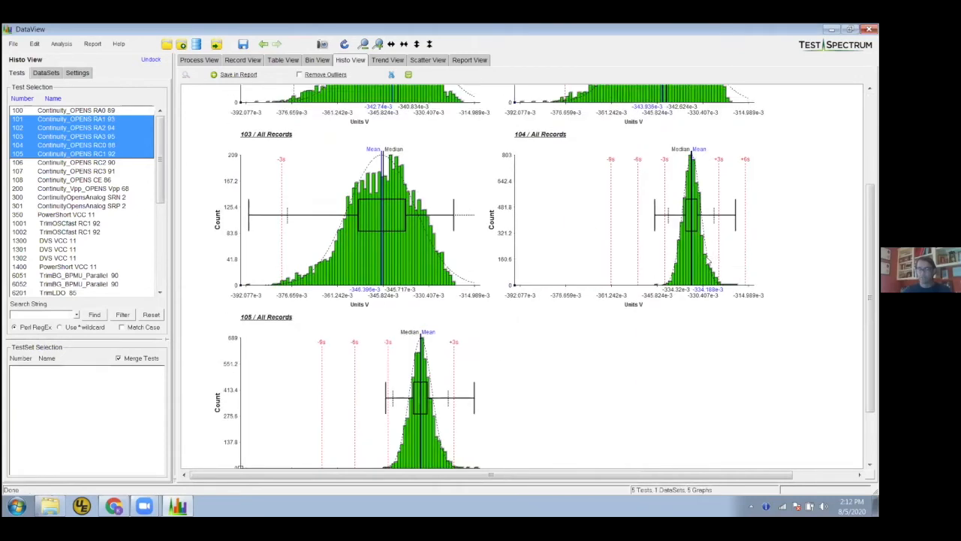
pyautogui.keyDown('shift'); pyautogui.click(77, 168); pyautogui.keyUp('shift')
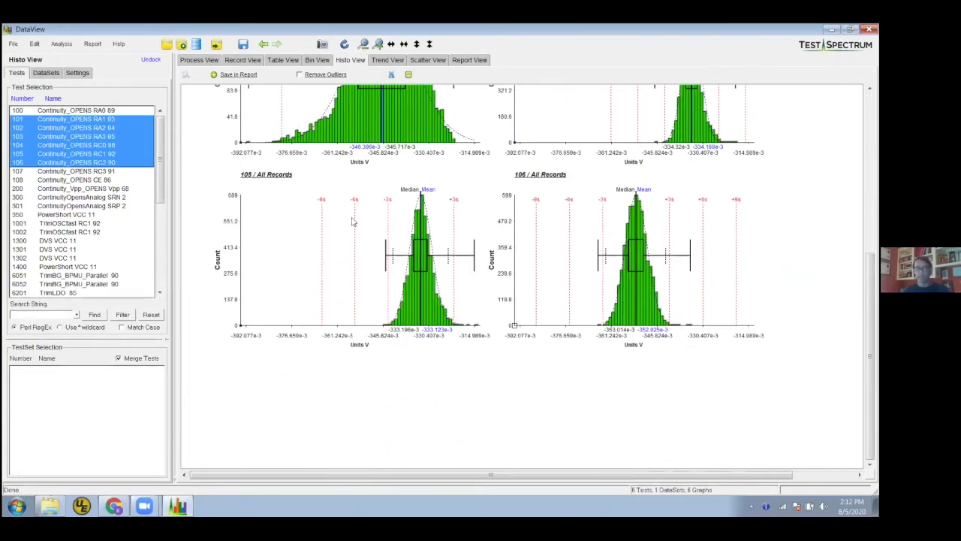
pyautogui.scroll(3, 539, 202)
pyautogui.scroll(2, 487, 165)
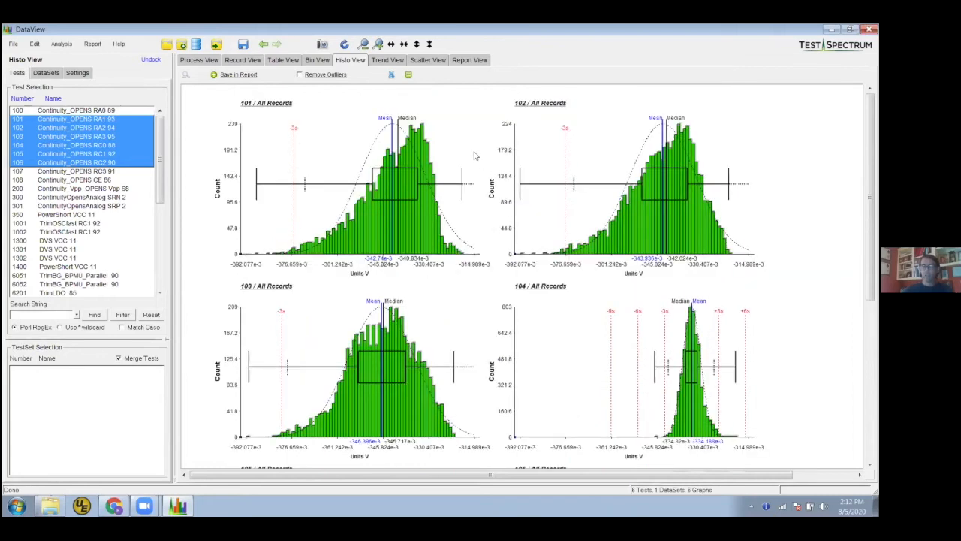
# Hide the box plots on all displayed histograms
pyautogui.rightClick(463, 136)
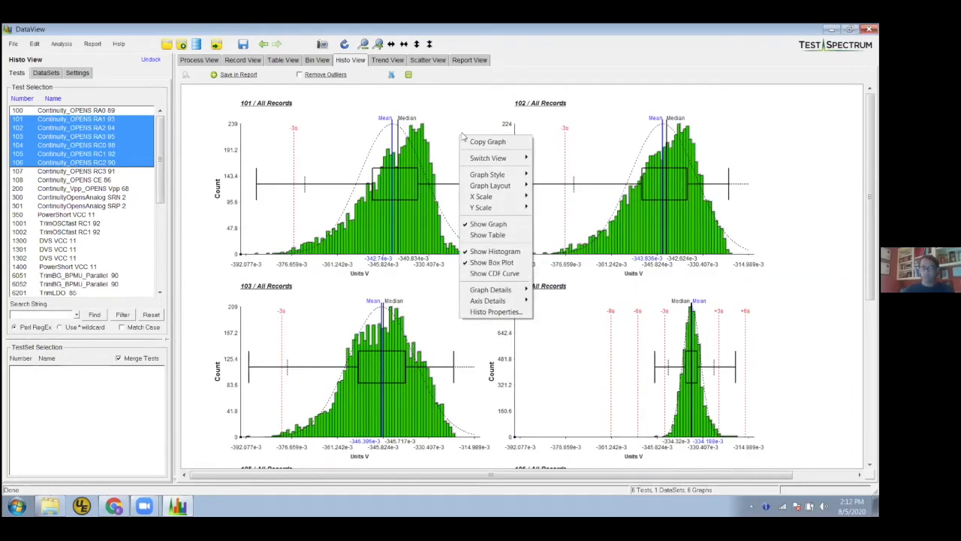
pyautogui.click(493, 263)
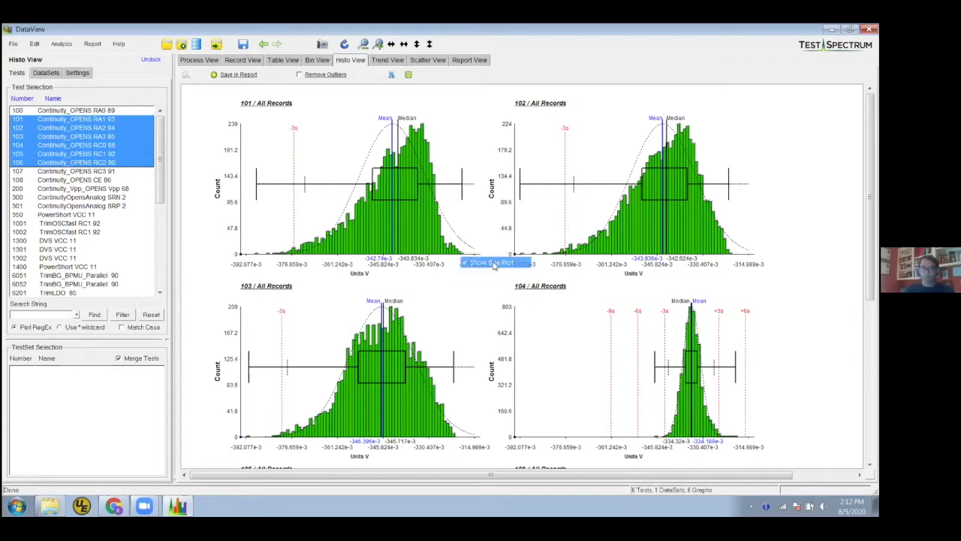
pyautogui.scroll(-3, 577, 211)
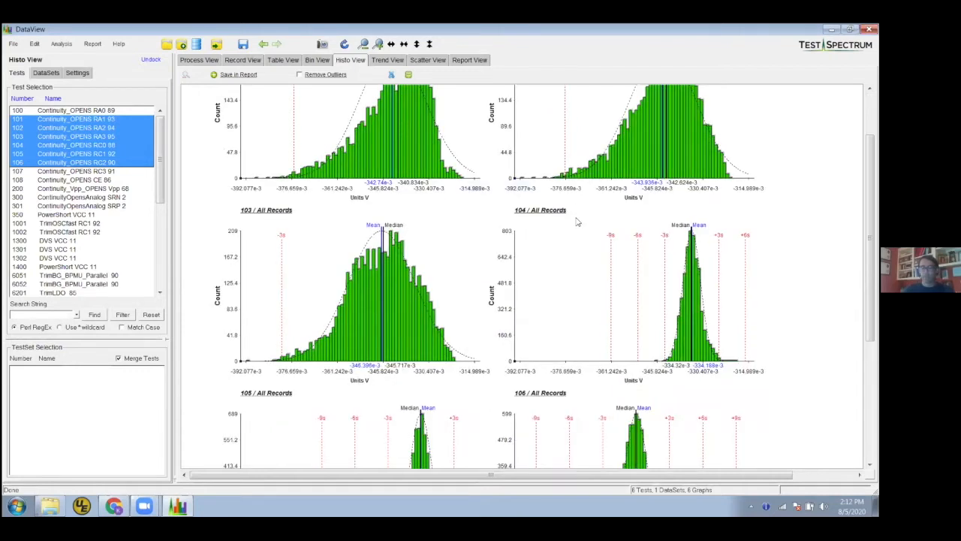
# Show the statistics table together with the histograms
pyautogui.scroll(3, 555, 230)
pyautogui.rightClick(454, 150)
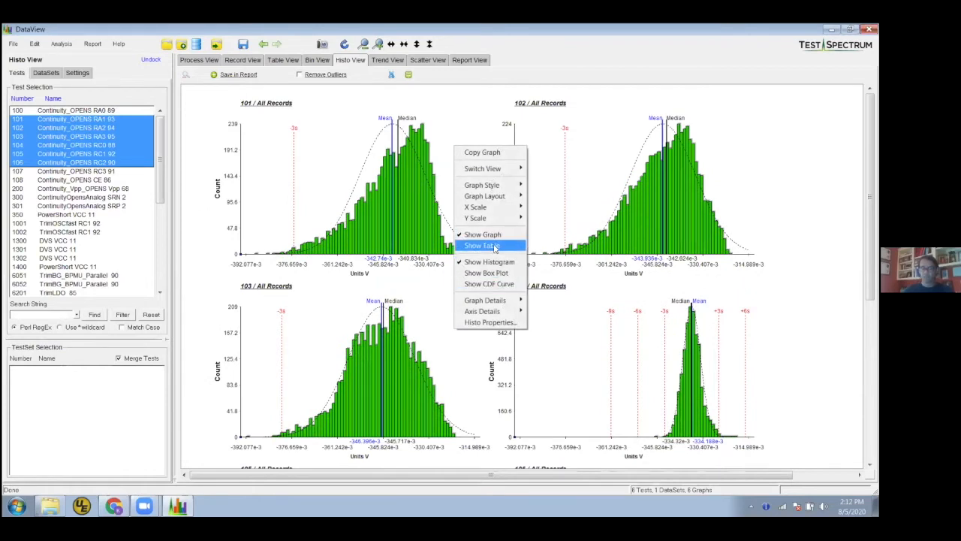
pyautogui.click(480, 245)
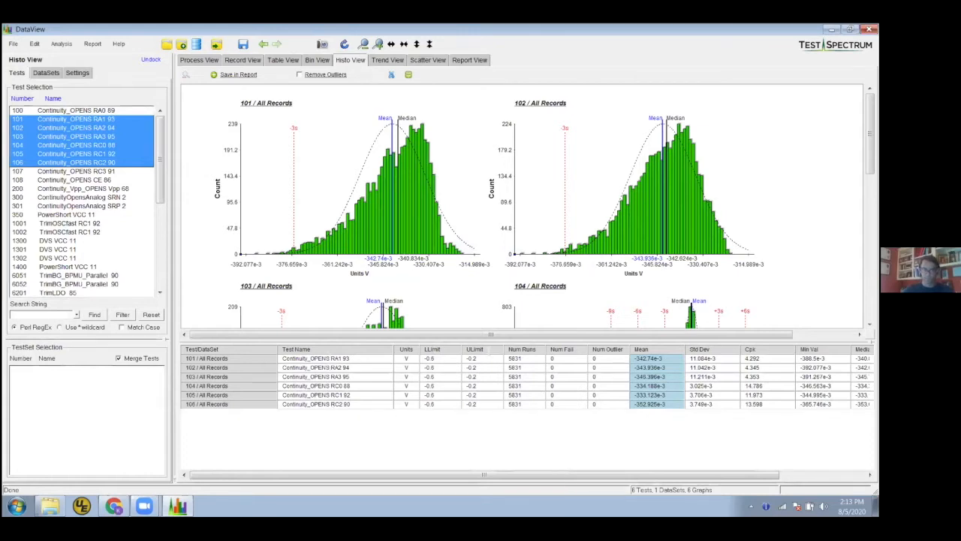
# Bring the statistics table's columns through Max Val into view and enlarge the histogram area above the table
pyautogui.moveTo(689, 477); pyautogui.dragTo(748, 476)
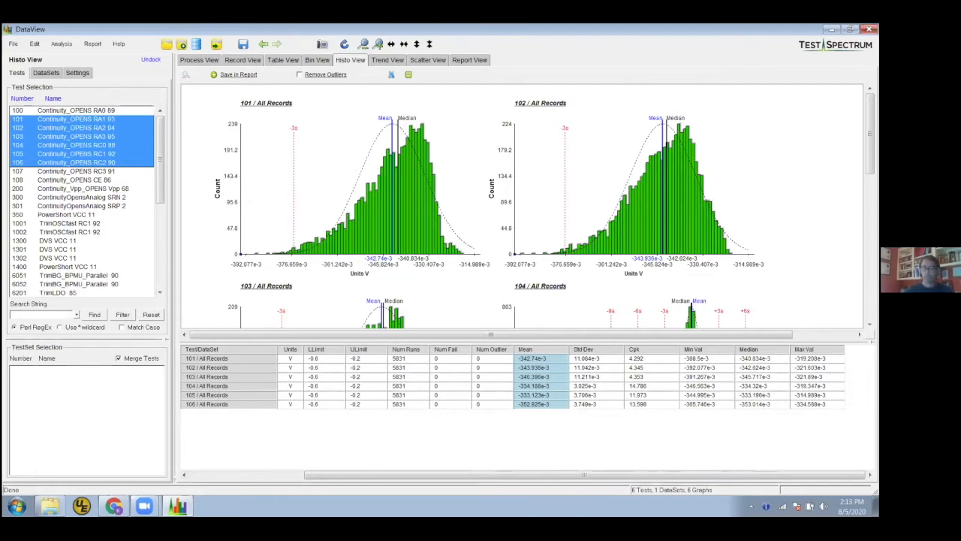
pyautogui.moveTo(525, 343); pyautogui.dragTo(526, 404)
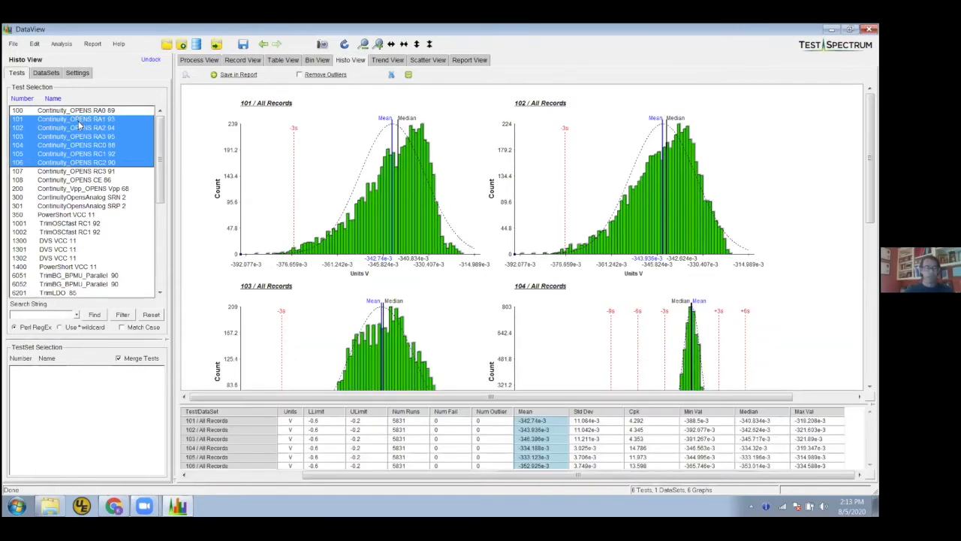
# Show only test 101 and arrange its histogram in the Tile Down graph layout
pyautogui.click(78, 121)
pyautogui.rightClick(545, 194)
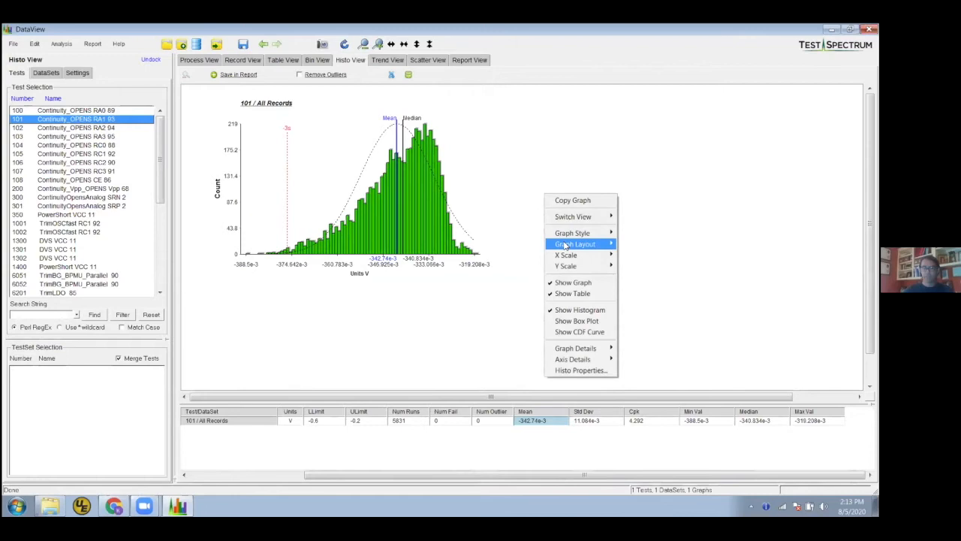
pyautogui.moveTo(580, 233)
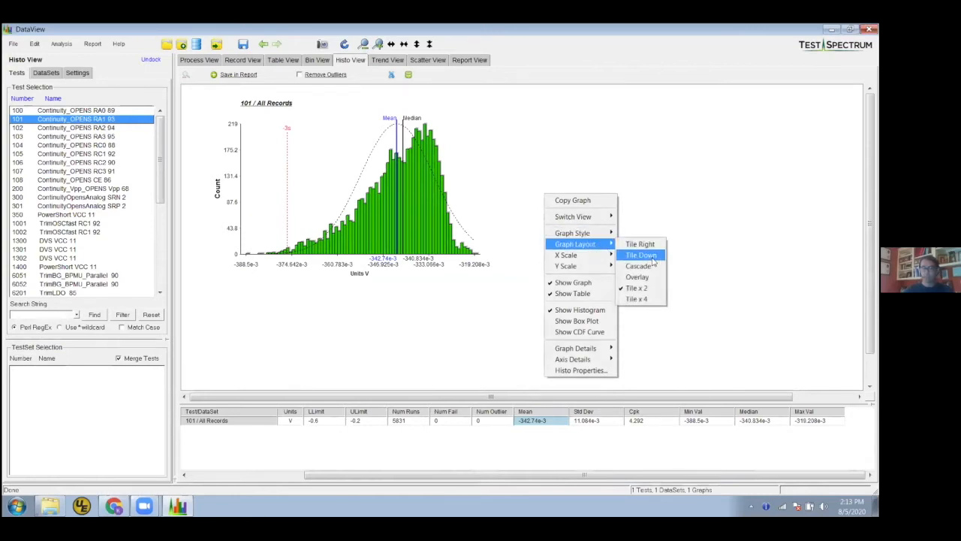
pyautogui.click(651, 256)
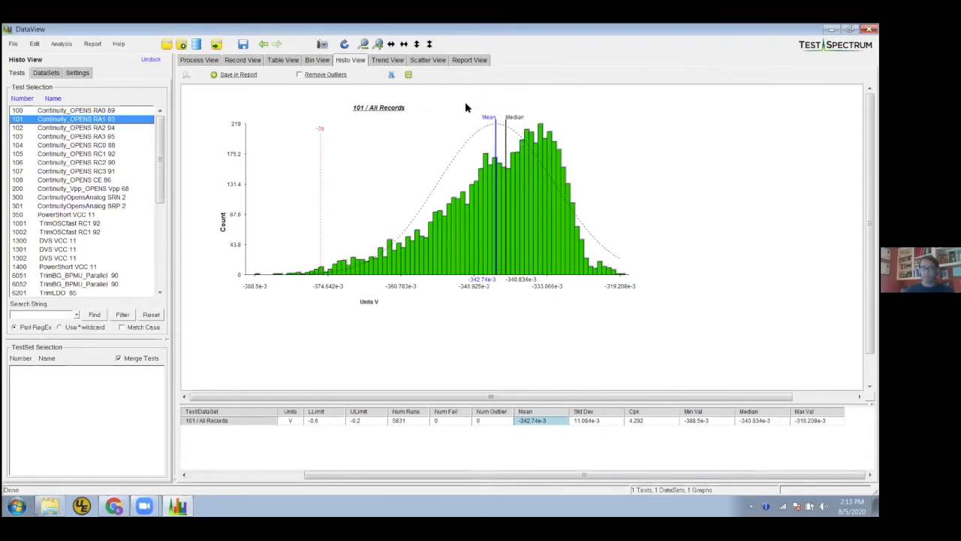
# Exclude the All Records dataset and apply the selection so test 101 is plotted for Site 0 to Site 15
pyautogui.click(44, 72)
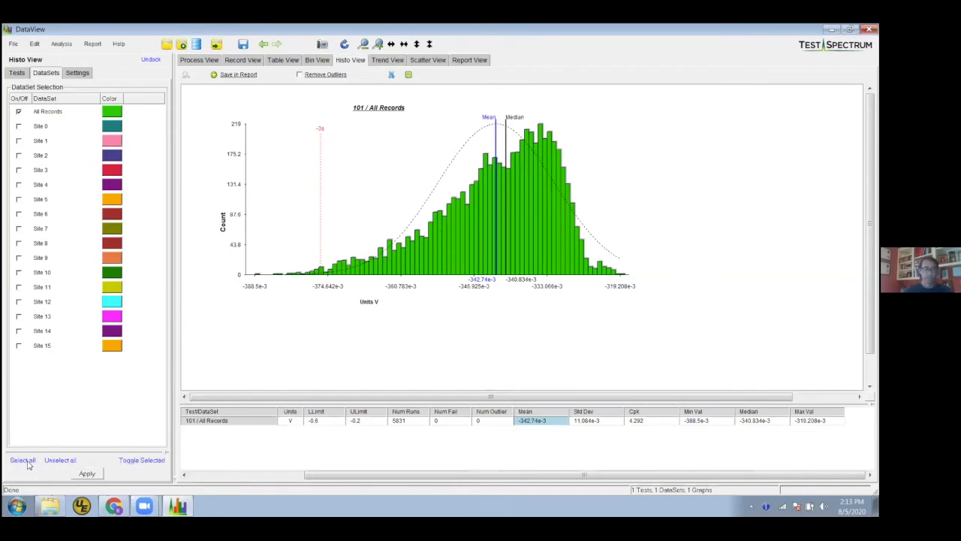
pyautogui.click(18, 111)
pyautogui.click(87, 473)
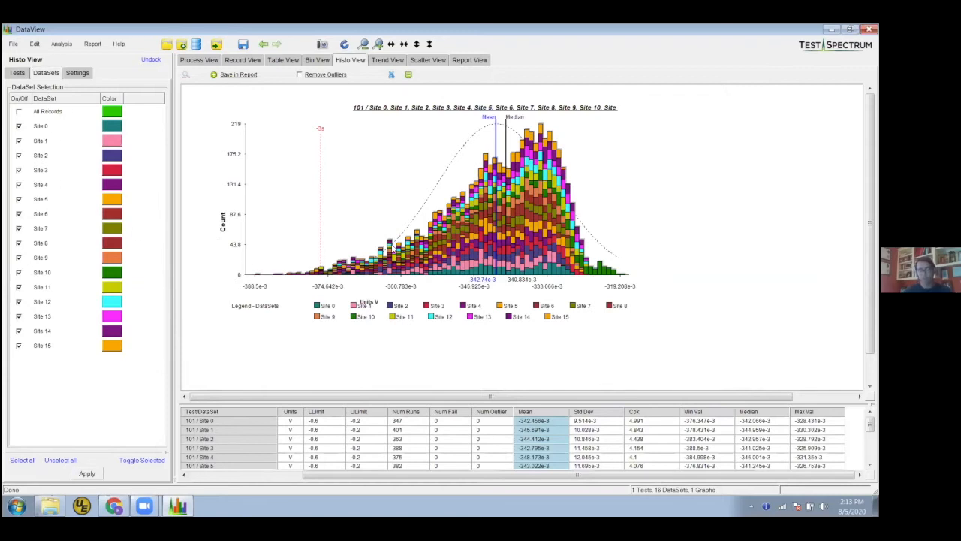
# Set the graph style to Individual and look over the separate site histograms of test 101
pyautogui.rightClick(393, 155)
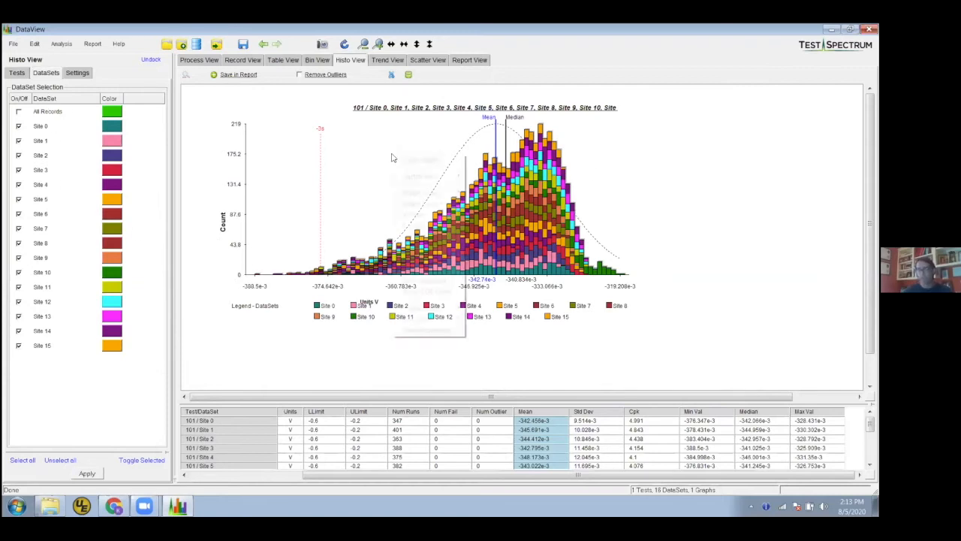
pyautogui.moveTo(433, 194)
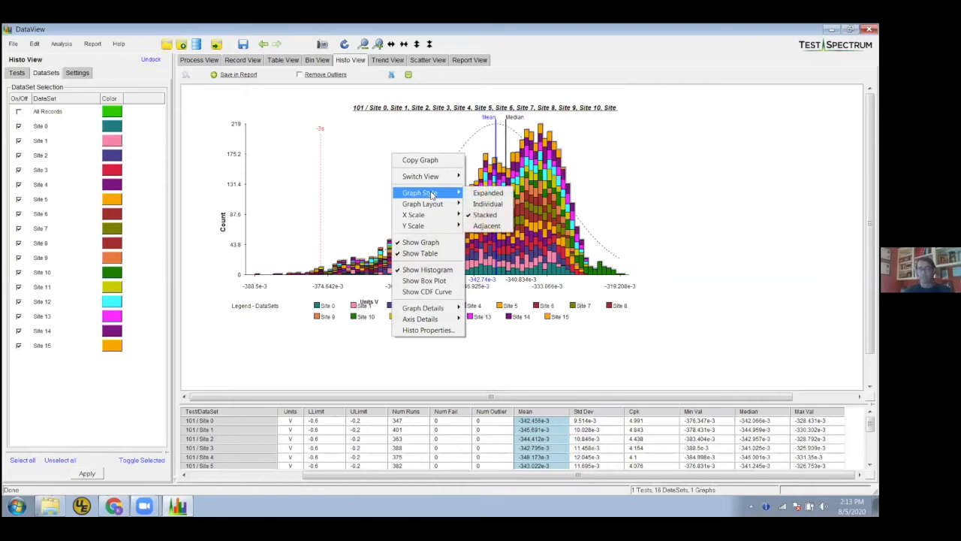
pyautogui.click(488, 203)
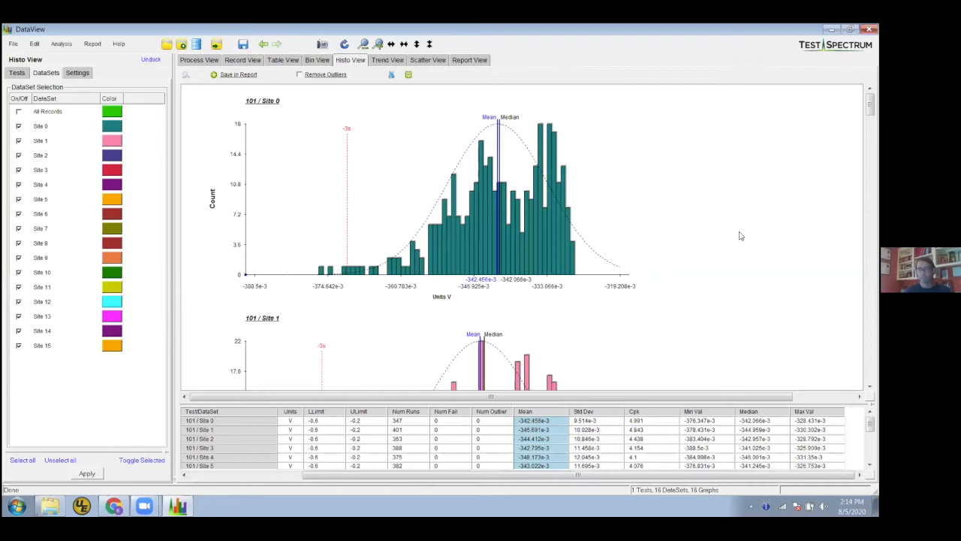
pyautogui.scroll(-3, 740, 236)
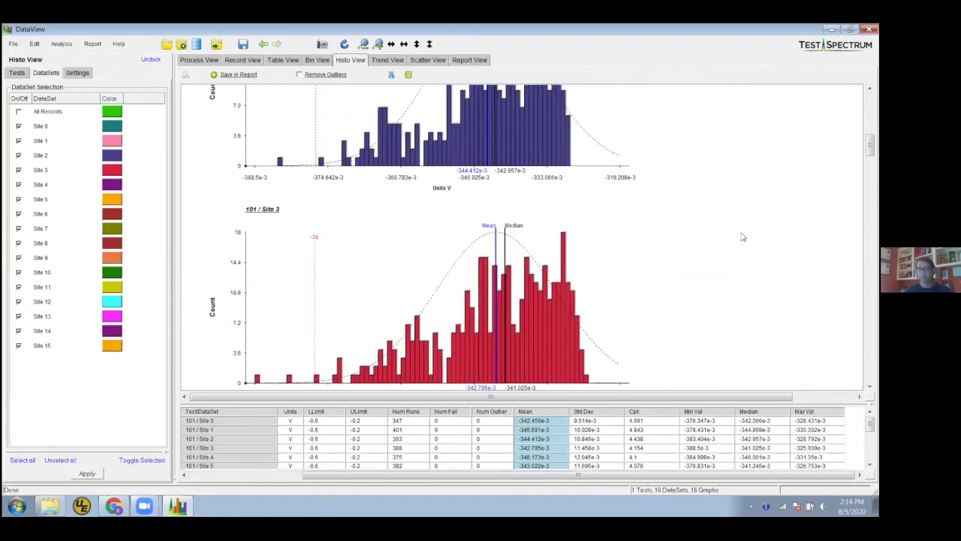
pyautogui.scroll(5, 698, 235)
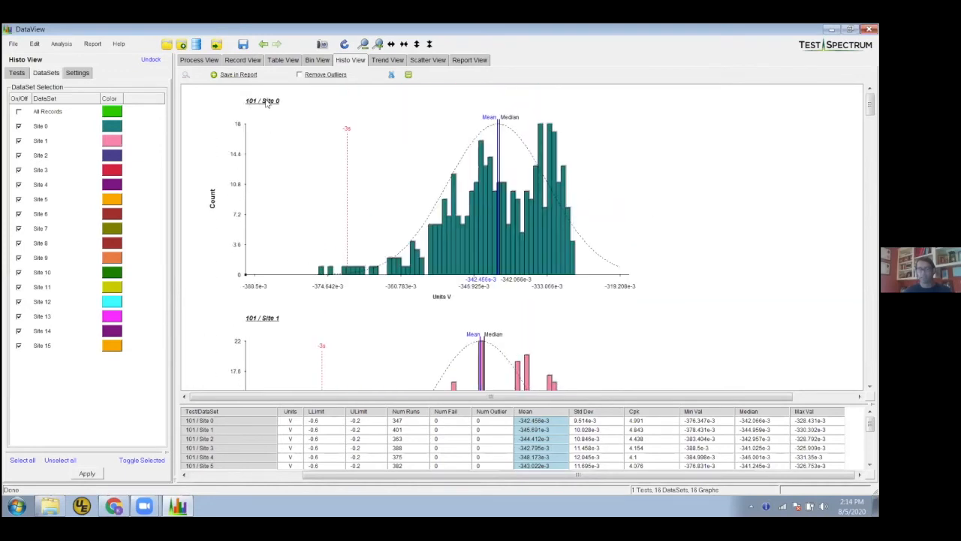
# Arrange the individual site histograms in the Tile x 2 graph layout and look through them
pyautogui.rightClick(305, 179)
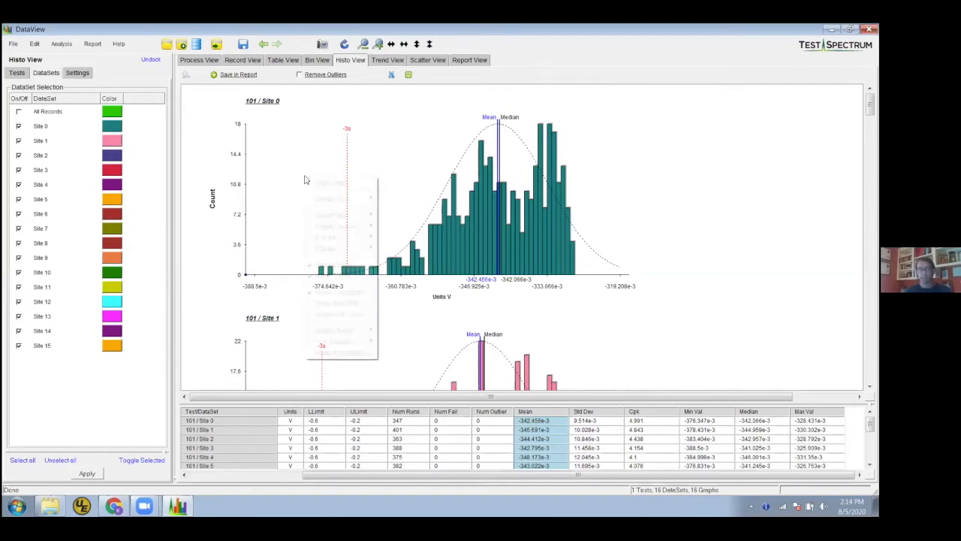
pyautogui.moveTo(348, 227)
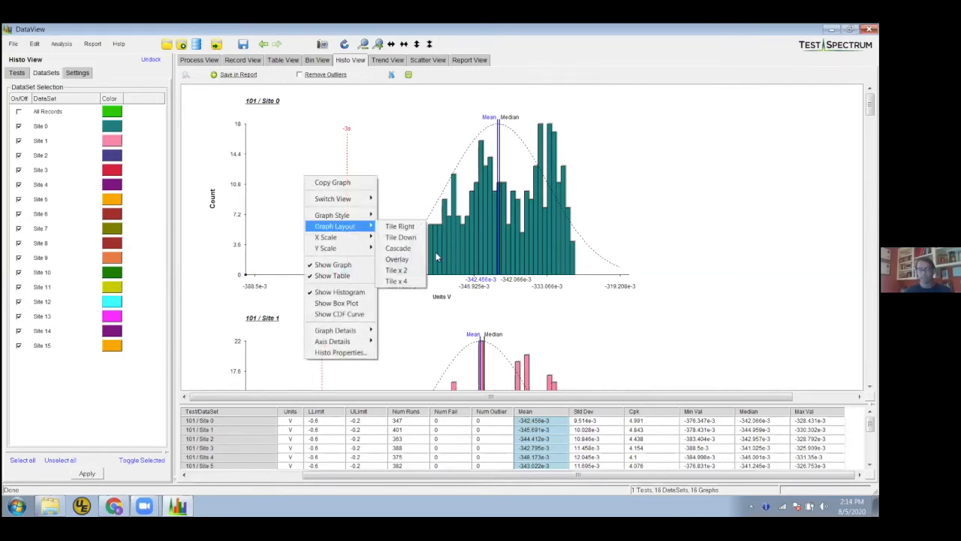
pyautogui.click(398, 271)
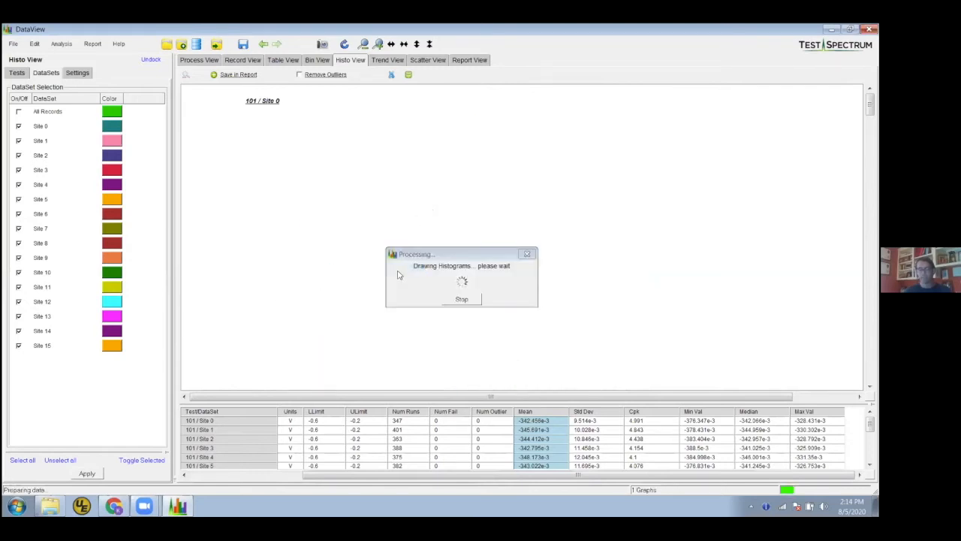
pyautogui.scroll(-3, 575, 271)
pyautogui.scroll(-3, 575, 271)
pyautogui.scroll(6, 575, 270)
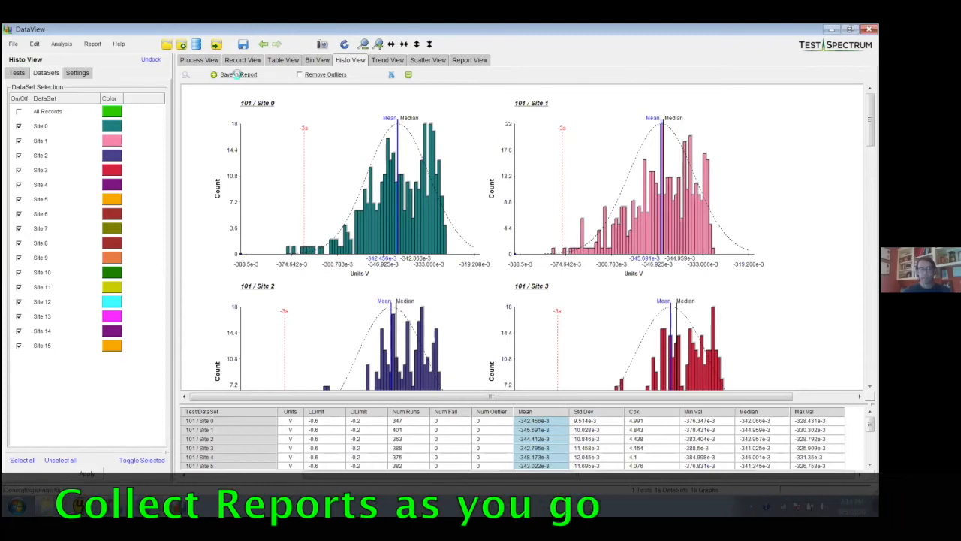
# Save the site histograms of test 101 in the report, check Report View and return to Histo View
pyautogui.click(238, 75)
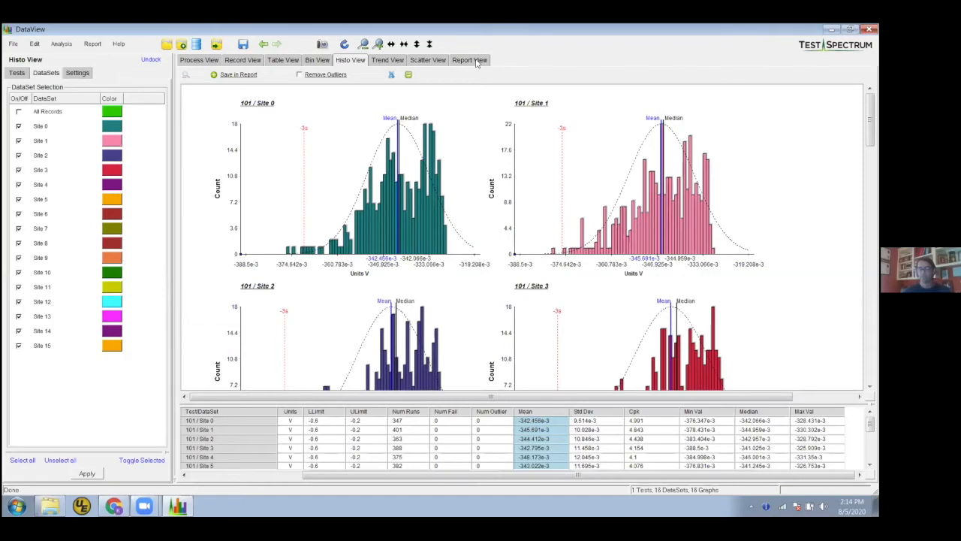
pyautogui.click(476, 63)
pyautogui.click(339, 61)
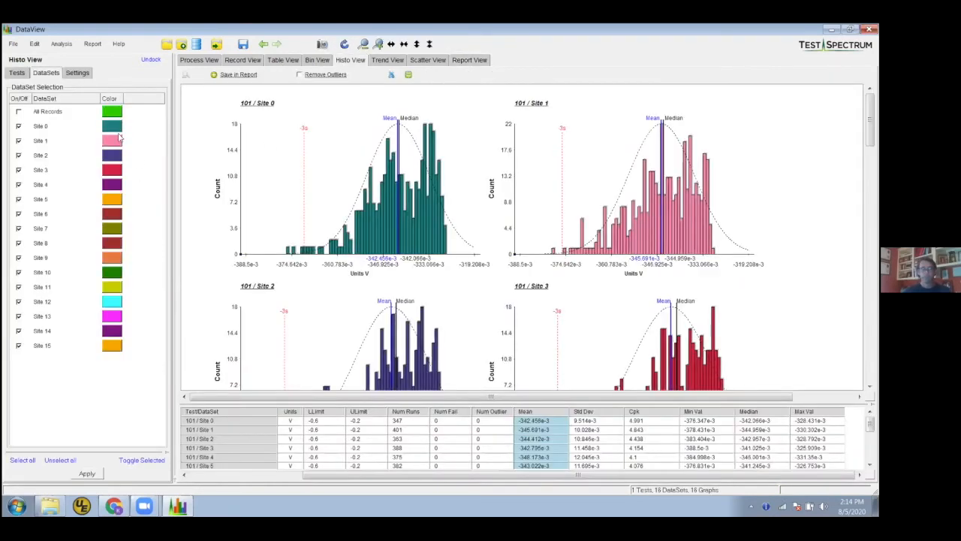
# Restrict the dataset selection to All Records only and apply it
pyautogui.click(60, 460)
pyautogui.click(19, 111)
pyautogui.click(87, 473)
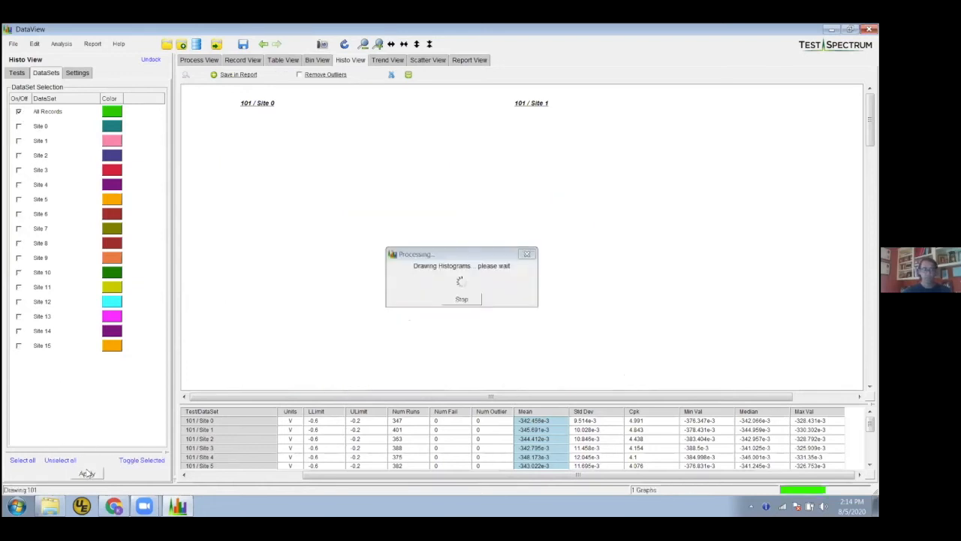
# Select tests 102 to 106 and save their histograms in the report
pyautogui.click(19, 74)
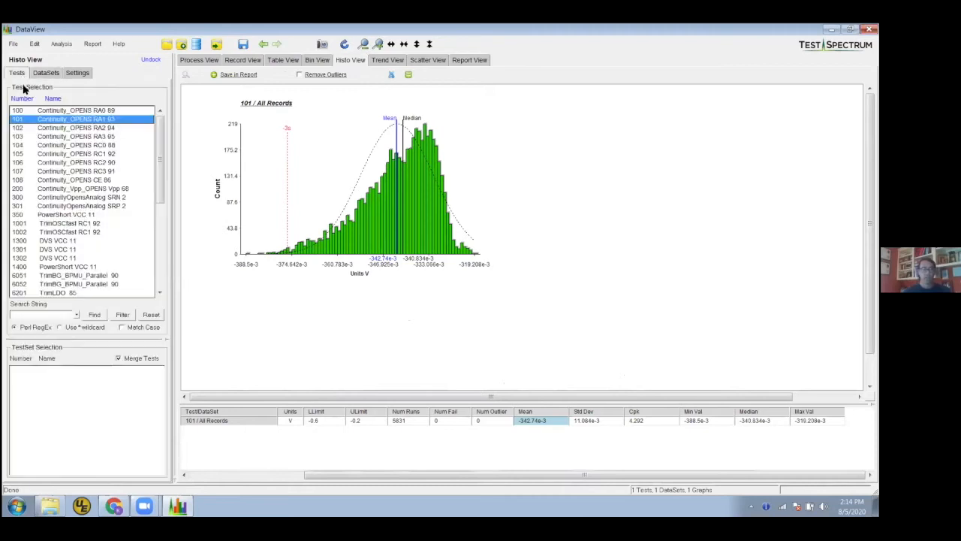
pyautogui.click(83, 128)
pyautogui.keyDown('shift'); pyautogui.click(88, 162); pyautogui.keyUp('shift')
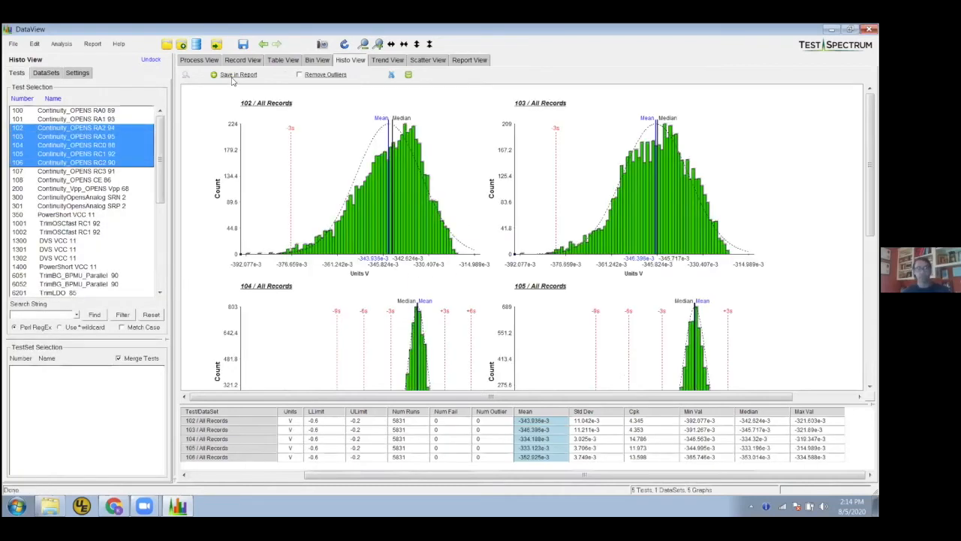
pyautogui.click(230, 75)
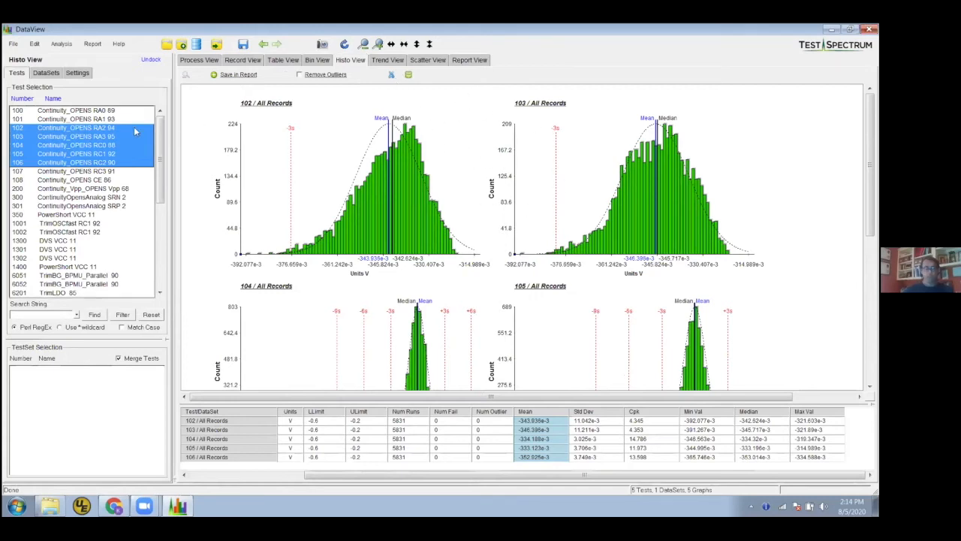
# Show the graphs of tests 102 to 106 in Trend View and save the trend plots in the report
pyautogui.scroll(-3, 588, 214)
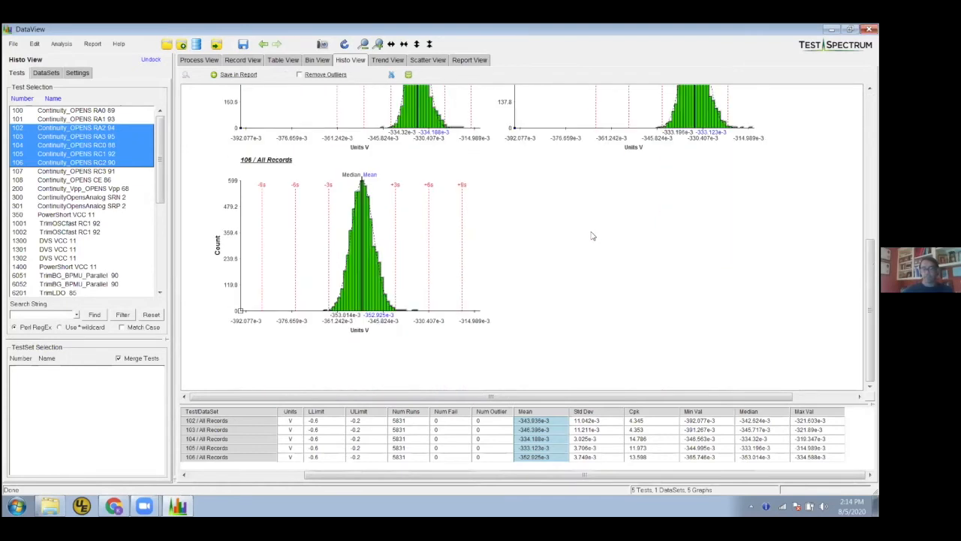
pyautogui.scroll(3, 588, 225)
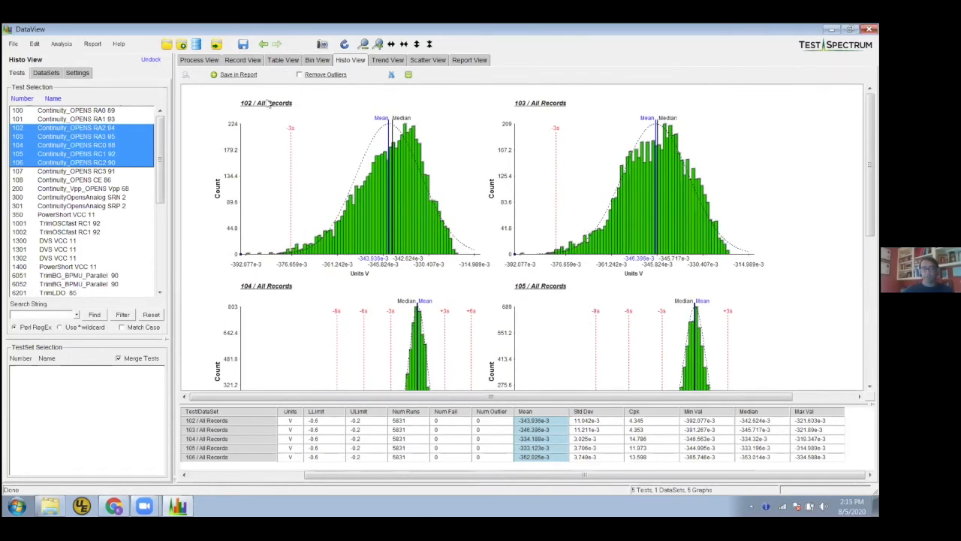
pyautogui.rightClick(323, 116)
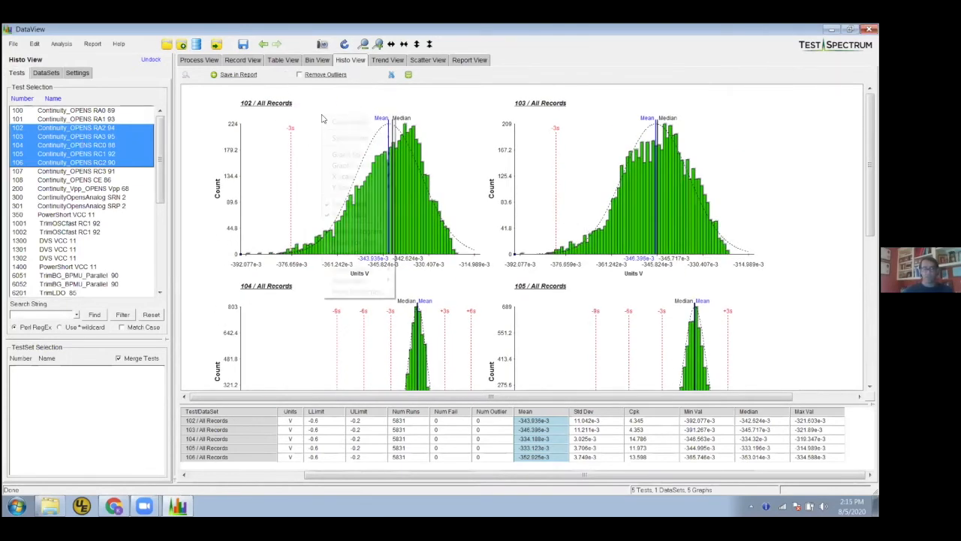
pyautogui.moveTo(351, 139)
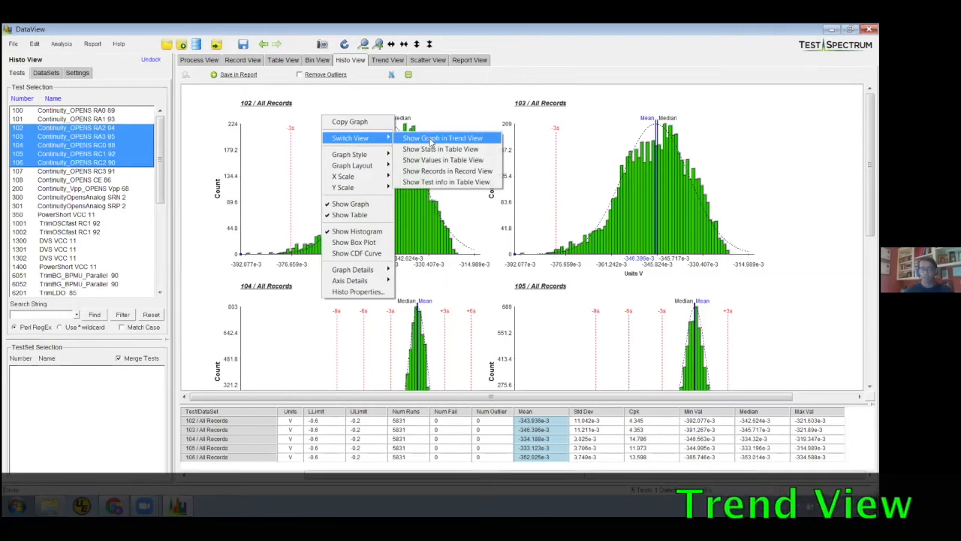
pyautogui.click(433, 141)
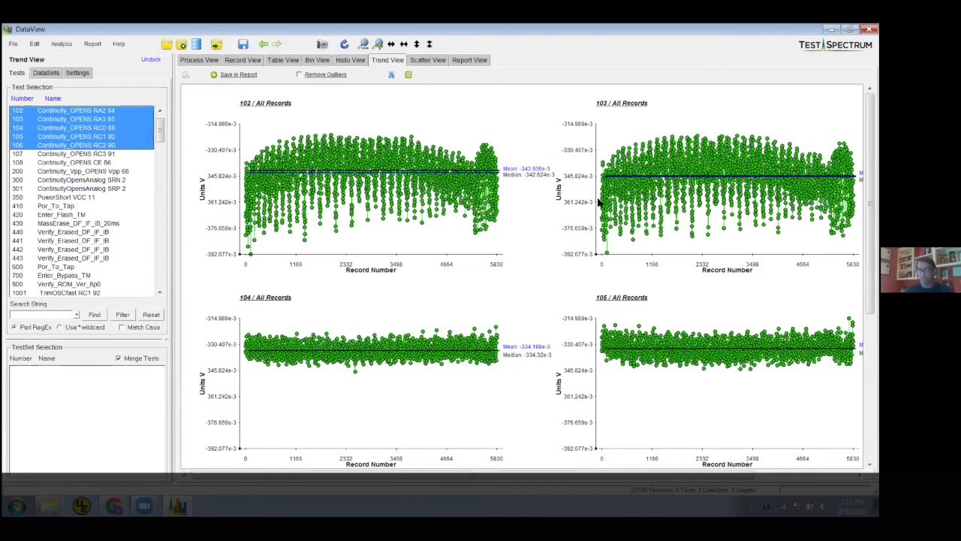
pyautogui.scroll(-5, 571, 277)
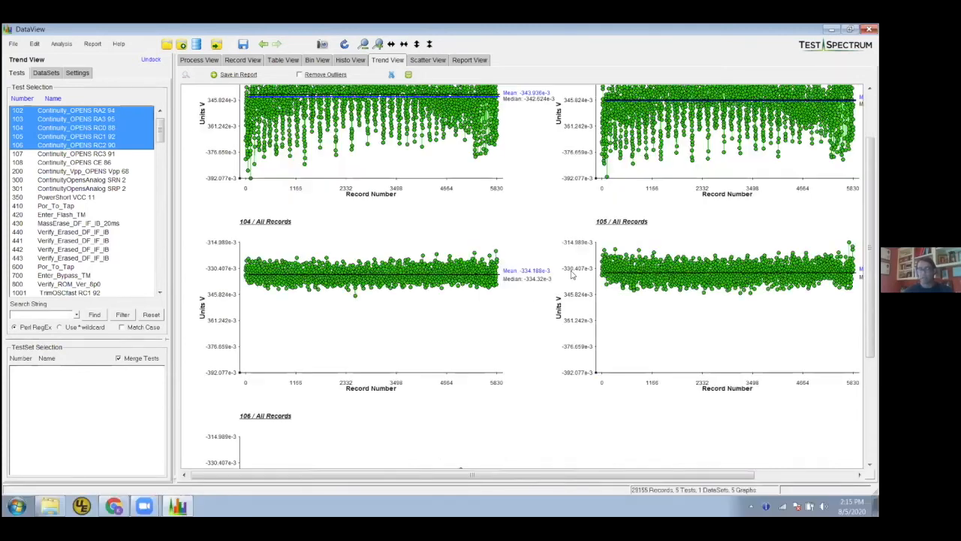
pyautogui.scroll(5, 451, 267)
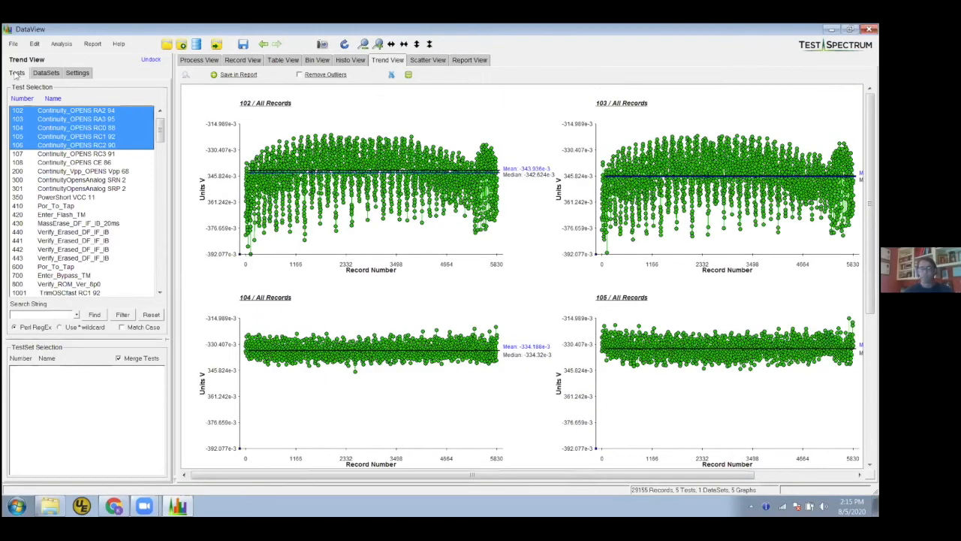
pyautogui.click(239, 75)
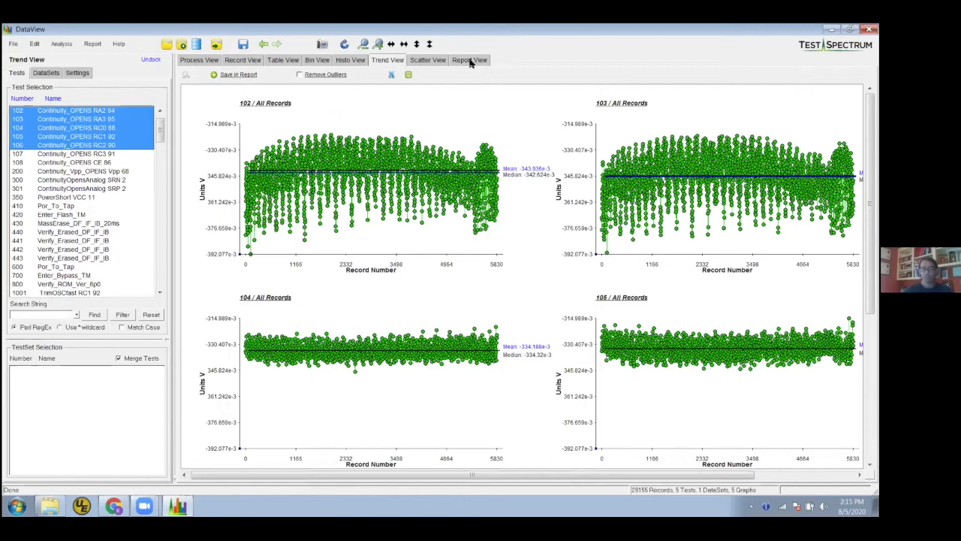
# Inspect bins 34, 11 and 65 up close in Bin View's soft bin chart and restore the full chart
pyautogui.click(316, 60)
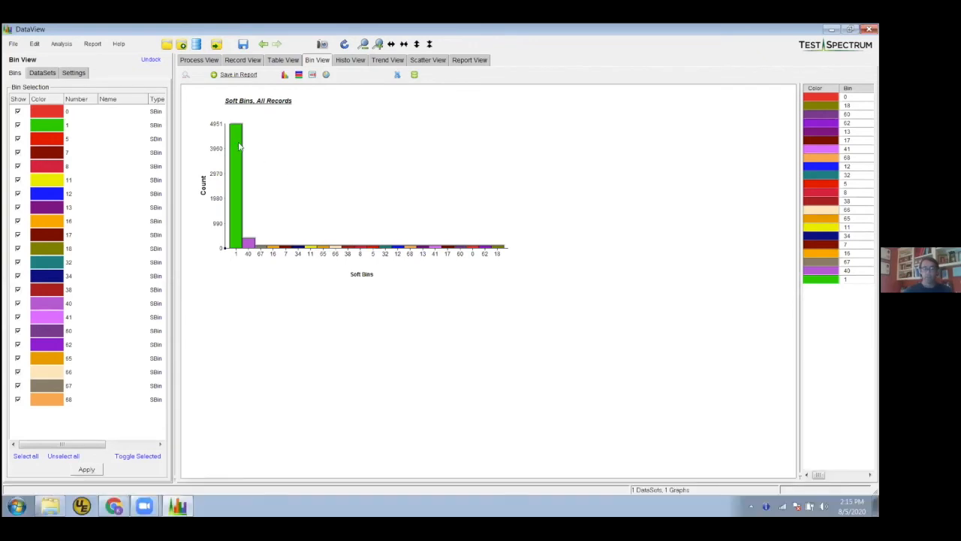
pyautogui.moveTo(202, 120); pyautogui.dragTo(338, 273)
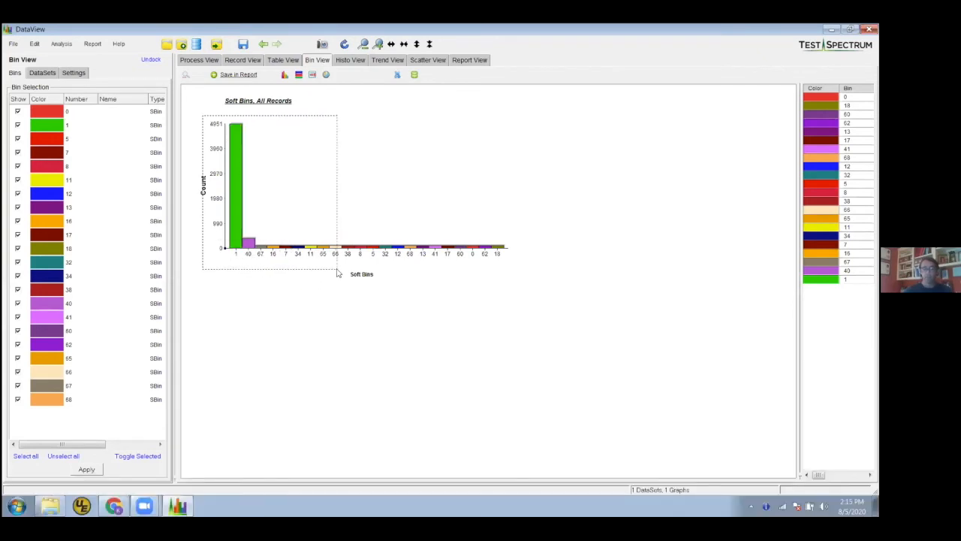
pyautogui.moveTo(377, 234); pyautogui.dragTo(529, 283)
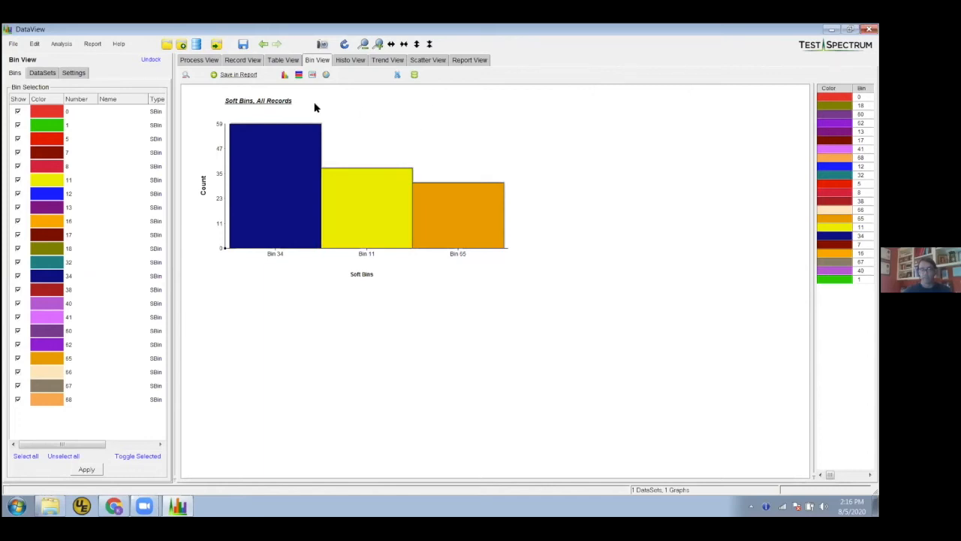
pyautogui.rightClick(401, 117)
pyautogui.click(420, 118)
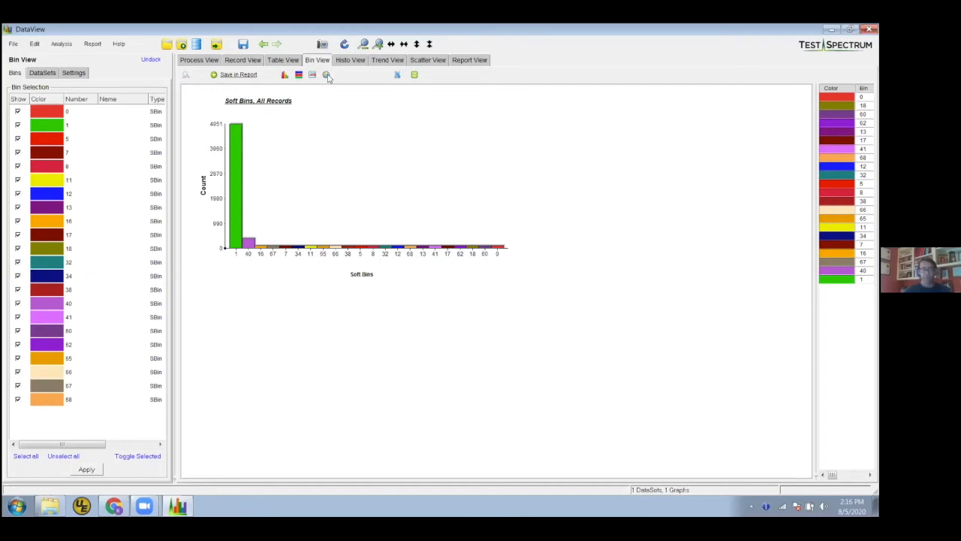
# Display the soft bins of all records as a wafer map
pyautogui.click(326, 75)
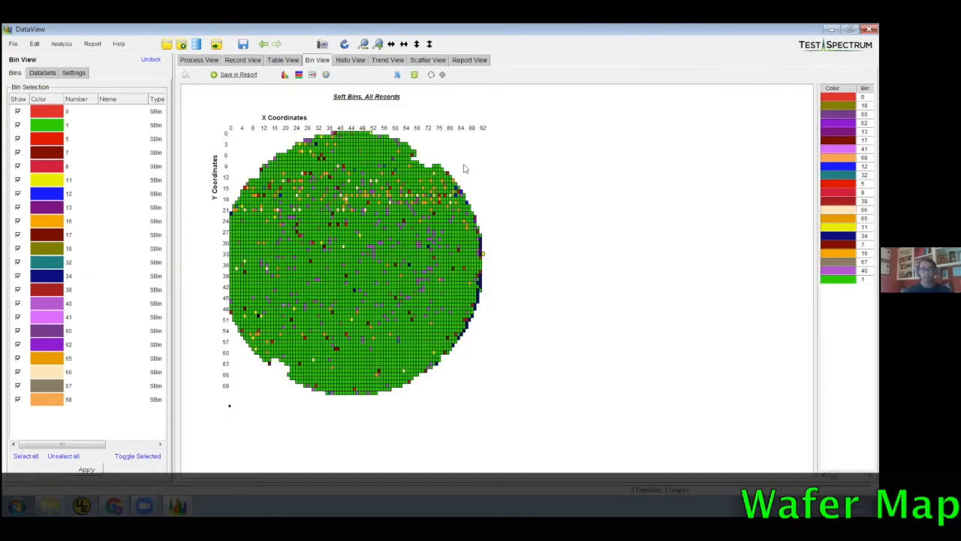
# Enlarge the wafer map, zoom in on its upper-right section around X 61–92 and Y 11–36, and save it in the report
pyautogui.click(380, 45)
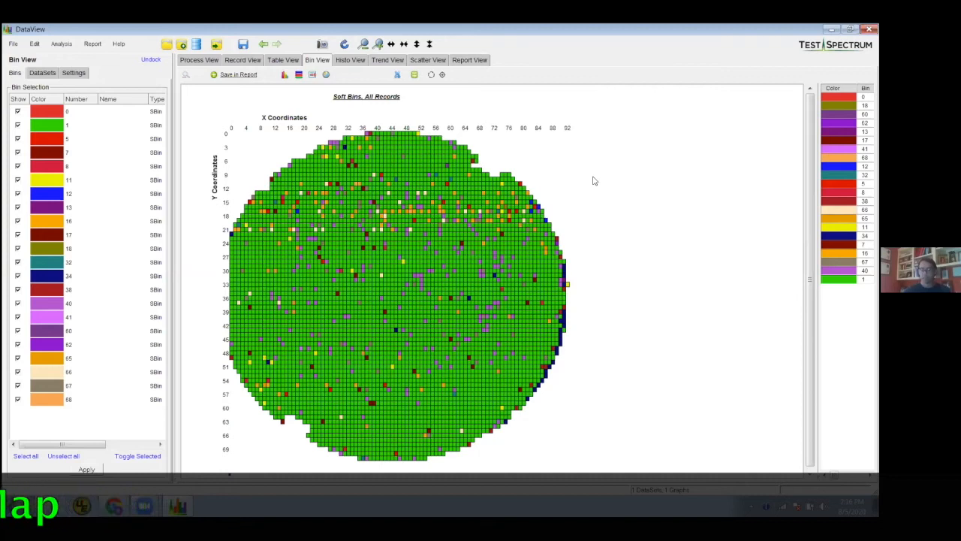
pyautogui.moveTo(593, 178); pyautogui.dragTo(451, 307)
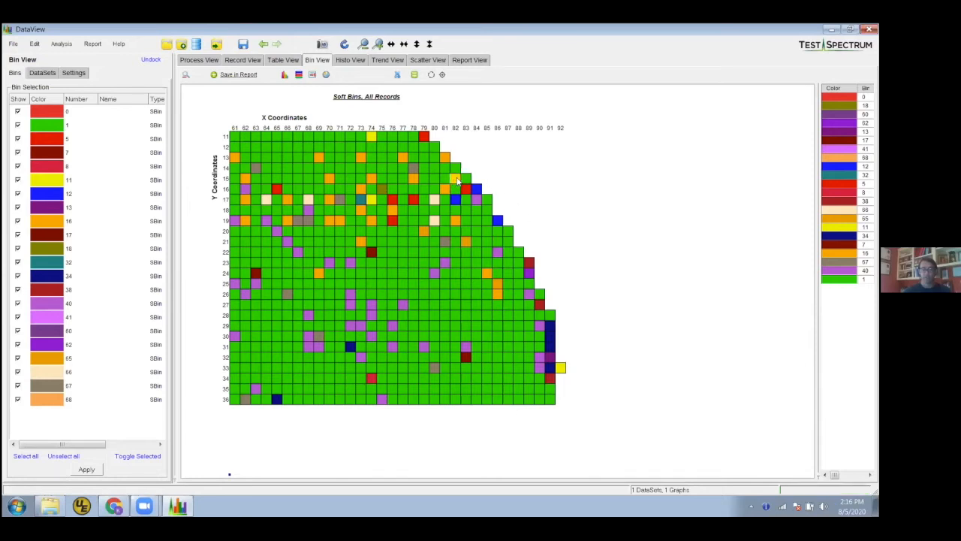
pyautogui.click(236, 74)
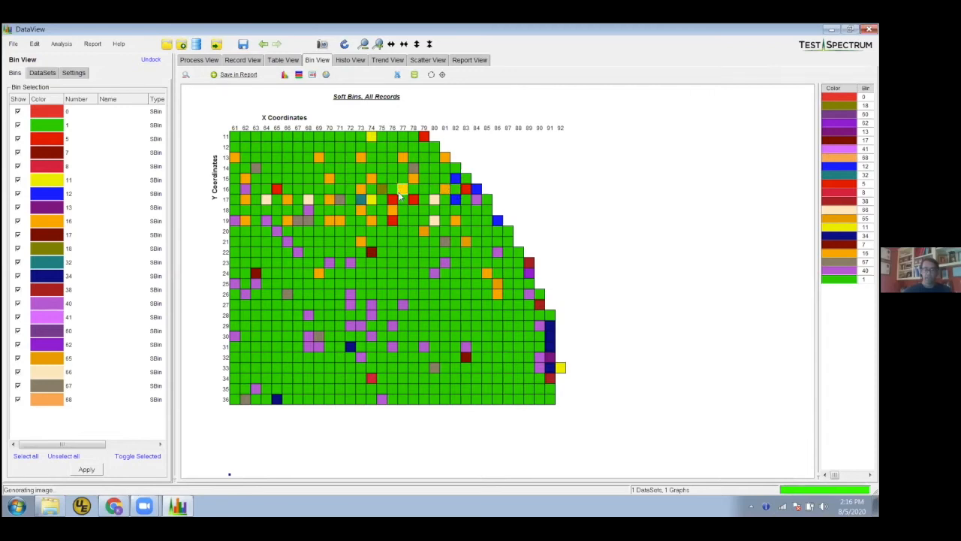
# Magnify the soft bin 5 die at X/Y 76/17 on the wafer map and open its record in Table View
pyautogui.click(393, 201)
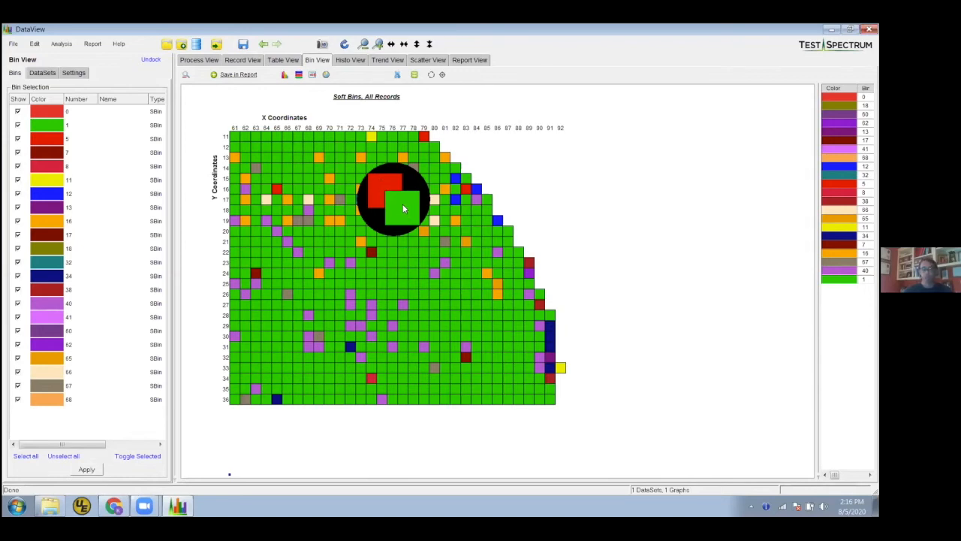
pyautogui.moveTo(403, 208)
pyautogui.moveTo(384, 182)
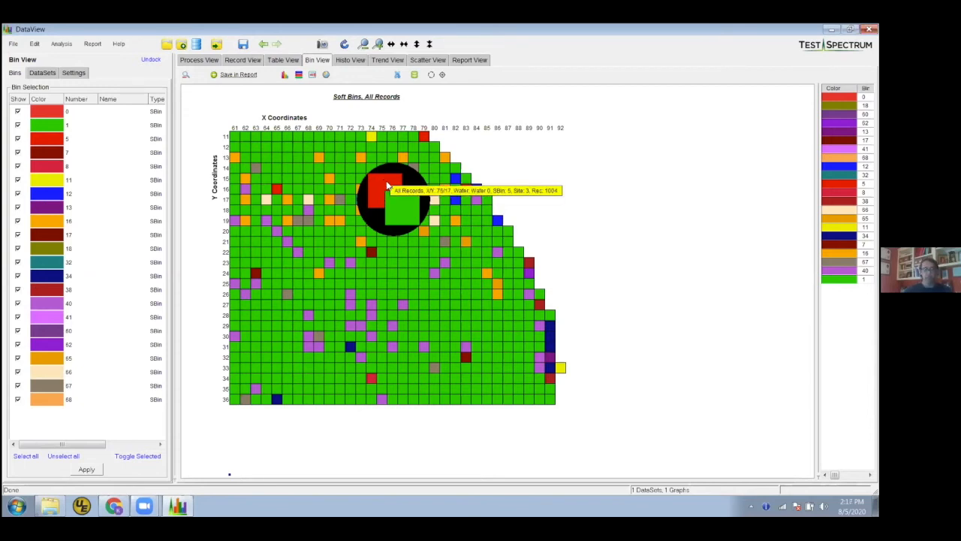
pyautogui.doubleClick(377, 183)
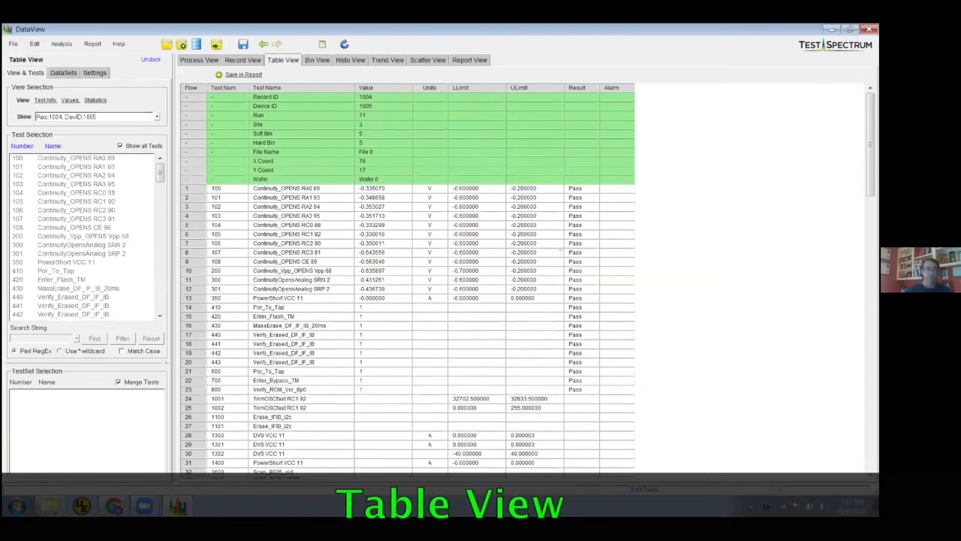
pyautogui.scroll(-3, 240, 234)
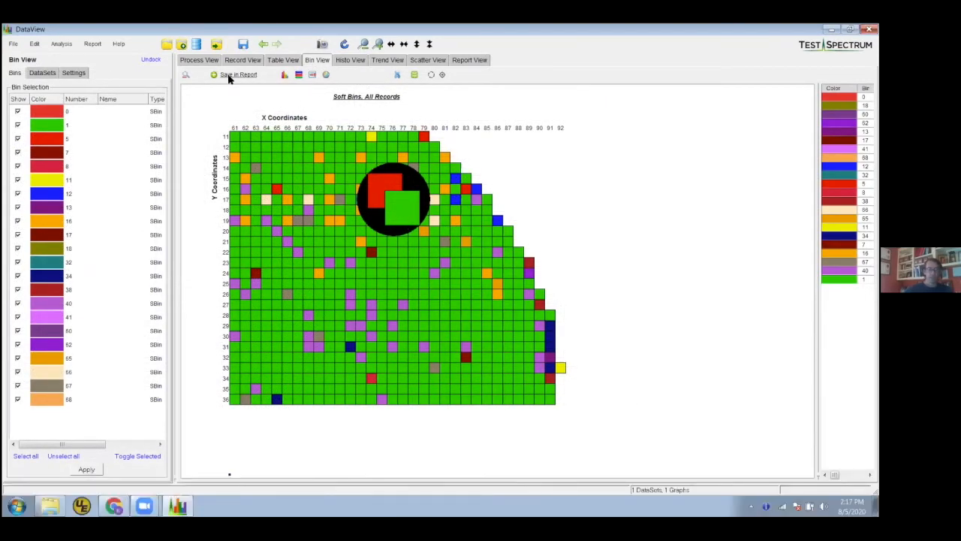
# Save the Bin View wafer map with the magnified die in the report and restore the full wafer map
pyautogui.click(230, 78)
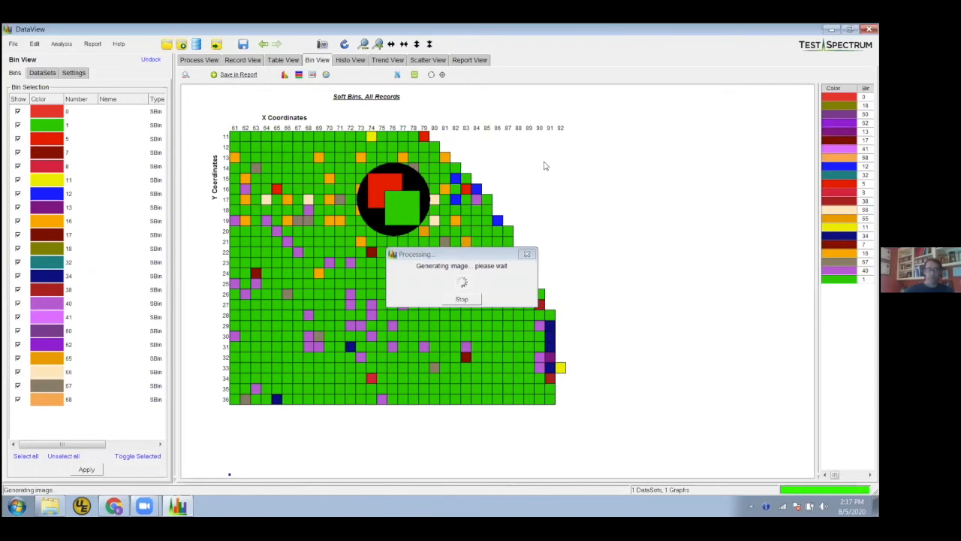
pyautogui.click(187, 74)
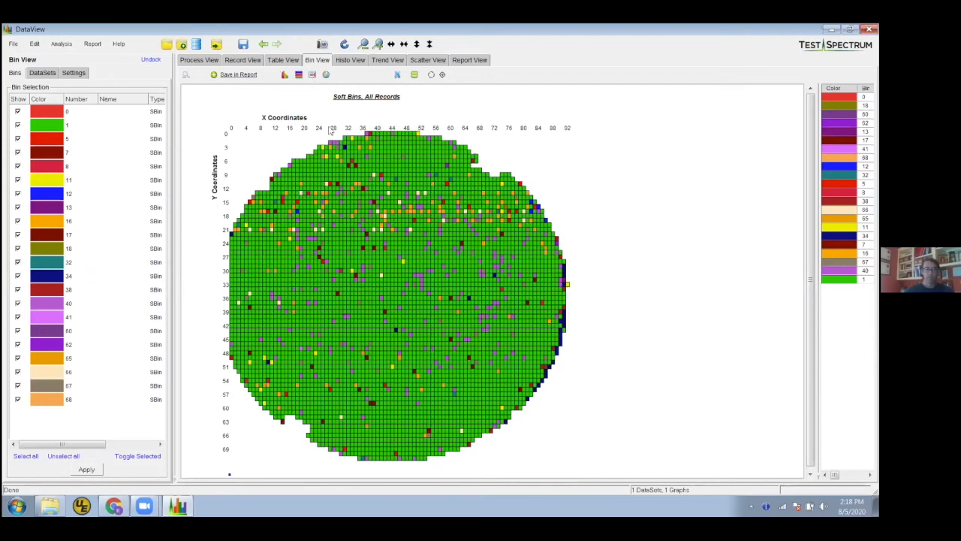
# Display the soft bins of all records as a lot map by run and site, and save it in the report
pyautogui.click(313, 74)
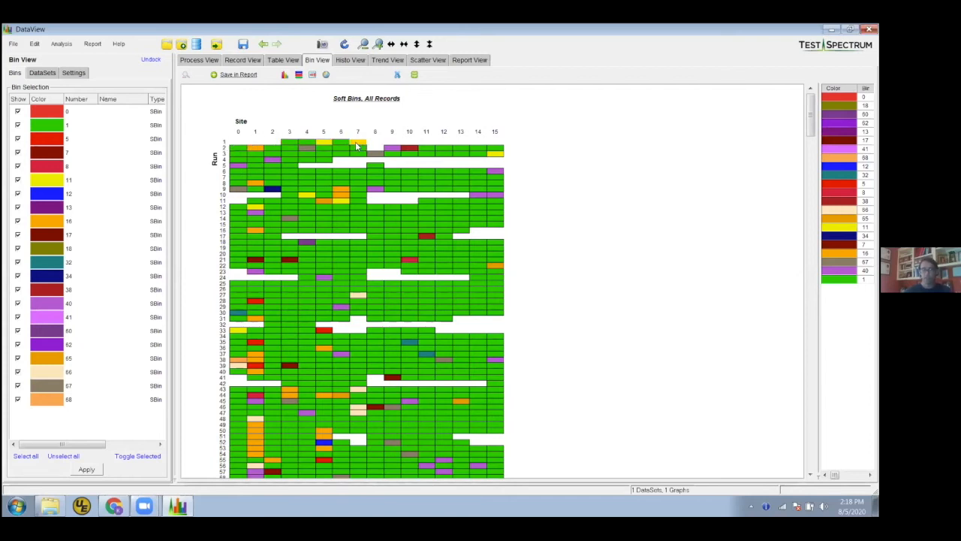
pyautogui.moveTo(362, 147)
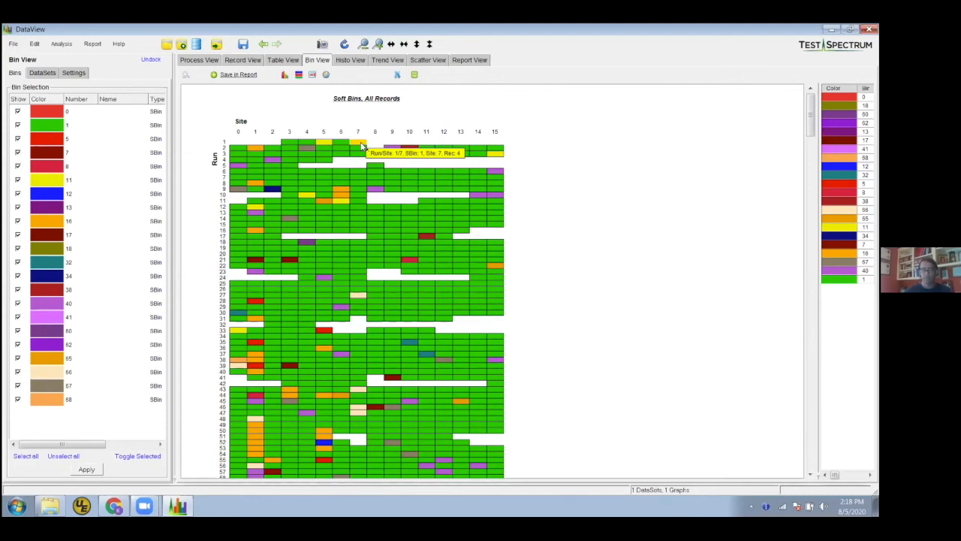
pyautogui.moveTo(301, 150)
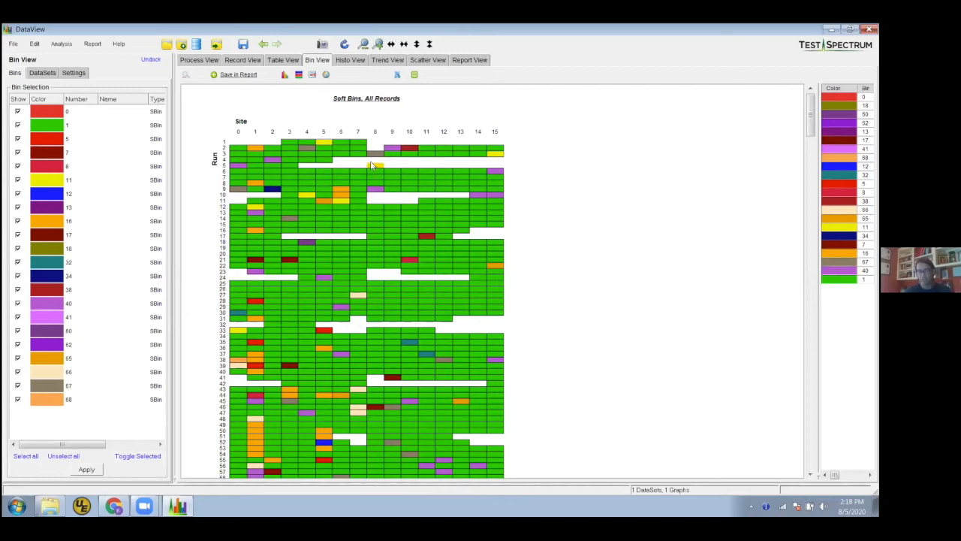
pyautogui.click(240, 75)
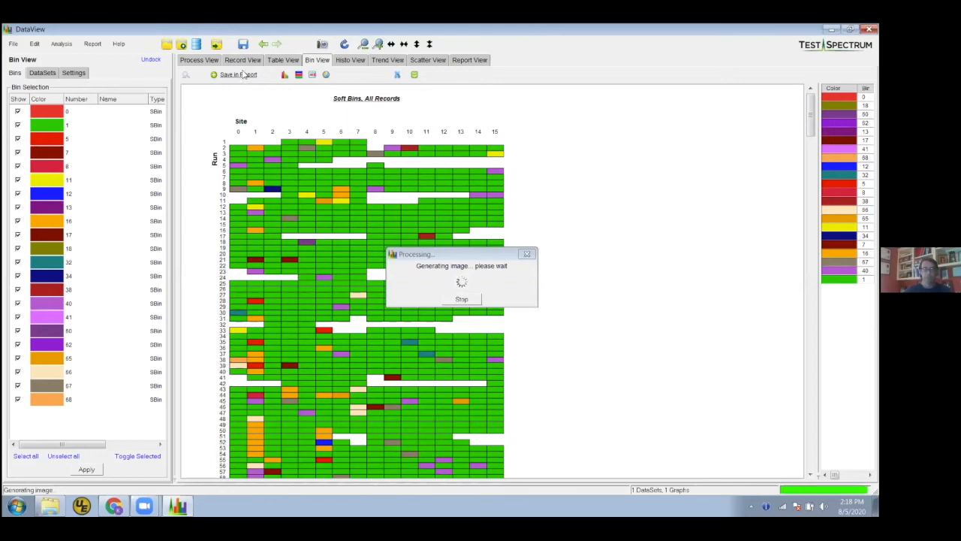
# Zoom in on sites 12 to 15 for runs 2 to 19 of the lot map and open the record of run 6, site 15
pyautogui.moveTo(425, 135); pyautogui.dragTo(518, 250)
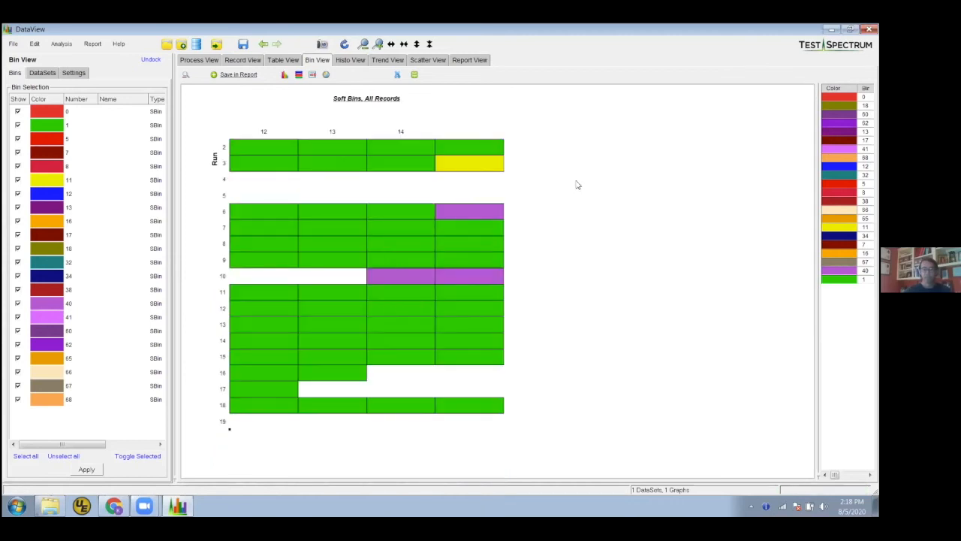
pyautogui.doubleClick(476, 211)
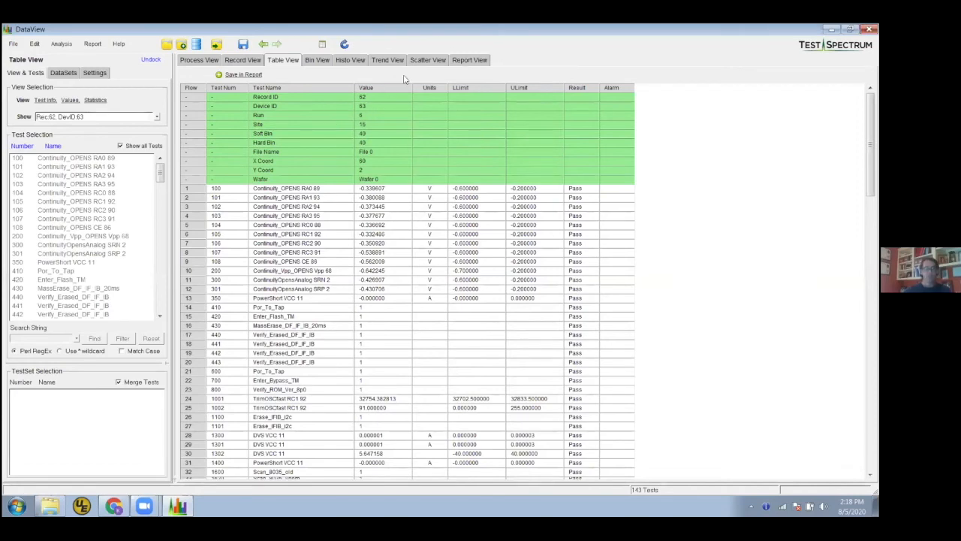
# Review the saved items with thumbnails in Report View, reopen the trend item's graphs from there, and return to the report
pyautogui.click(471, 61)
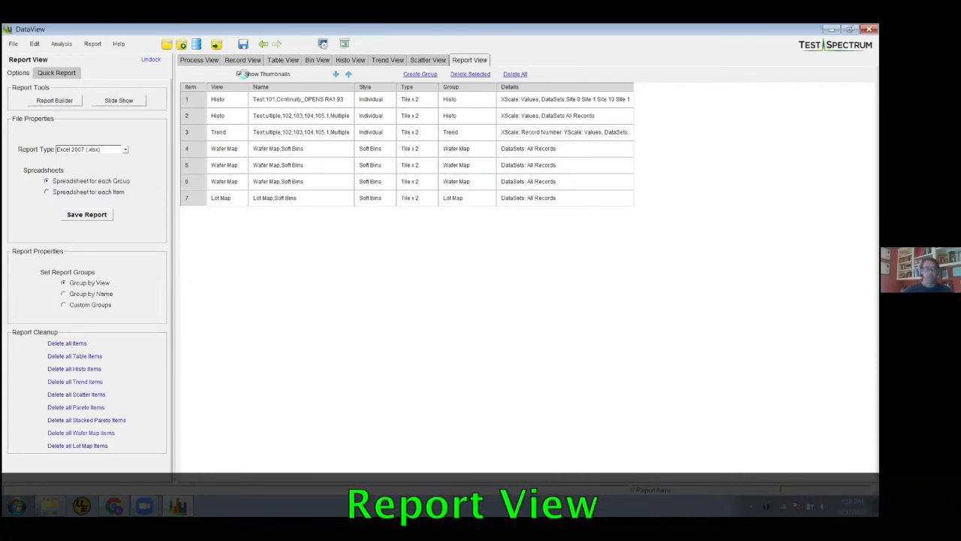
pyautogui.click(239, 73)
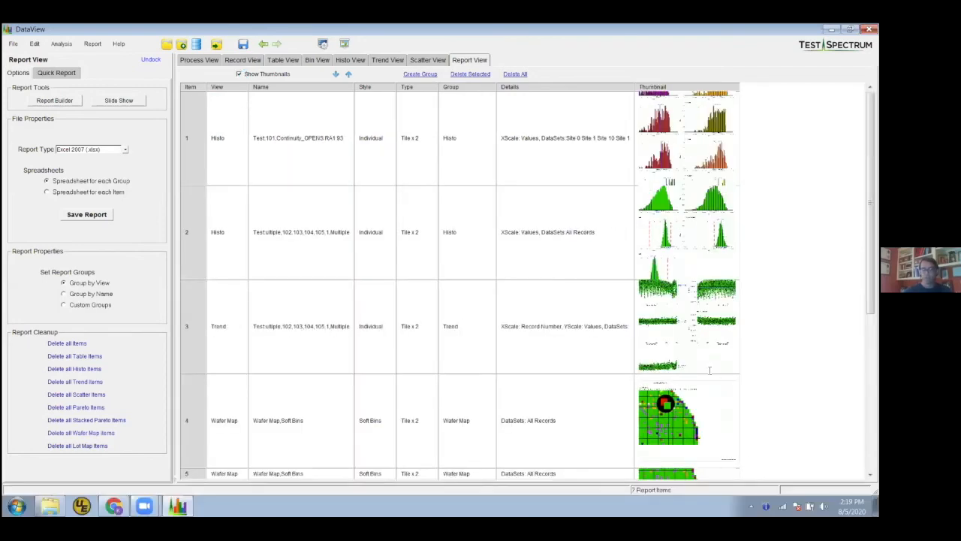
pyautogui.scroll(-5, 716, 396)
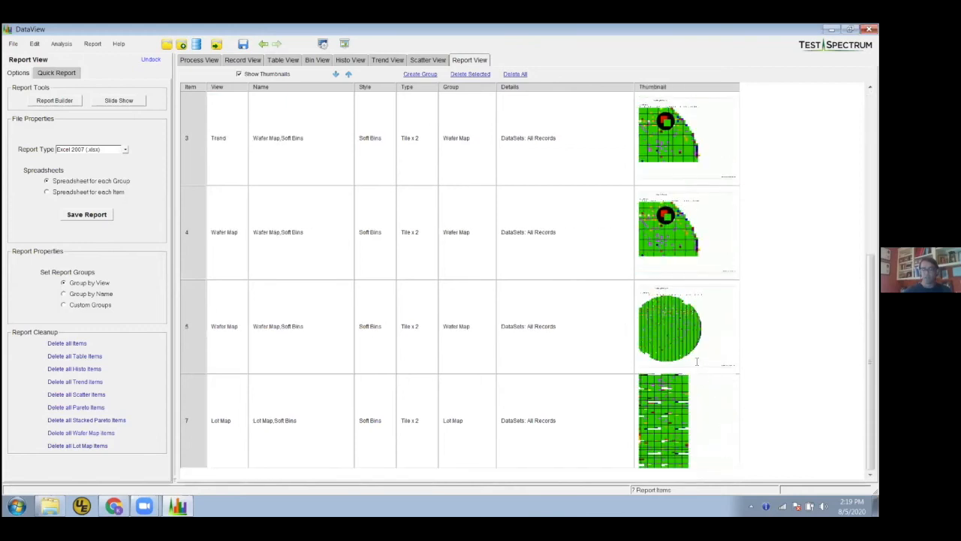
pyautogui.scroll(5, 697, 362)
pyautogui.doubleClick(316, 327)
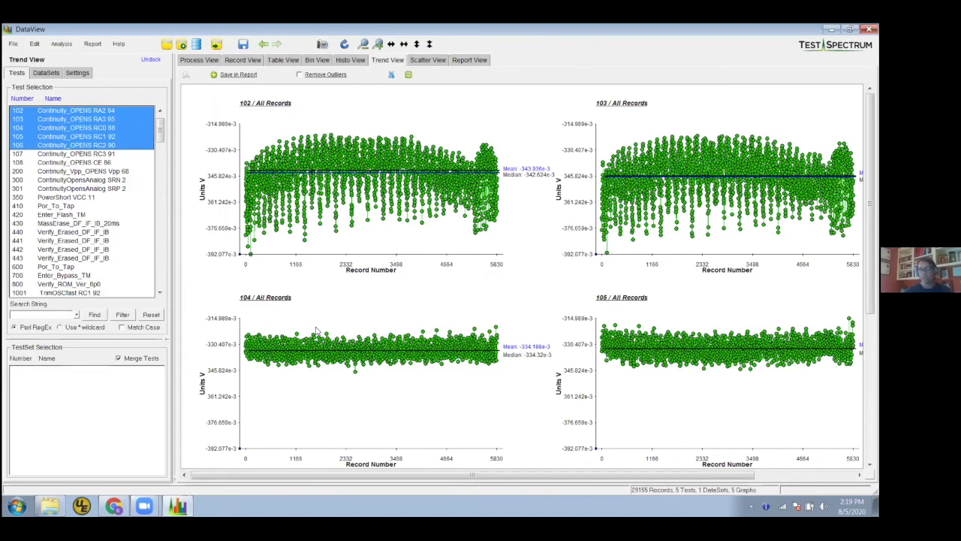
pyautogui.click(480, 60)
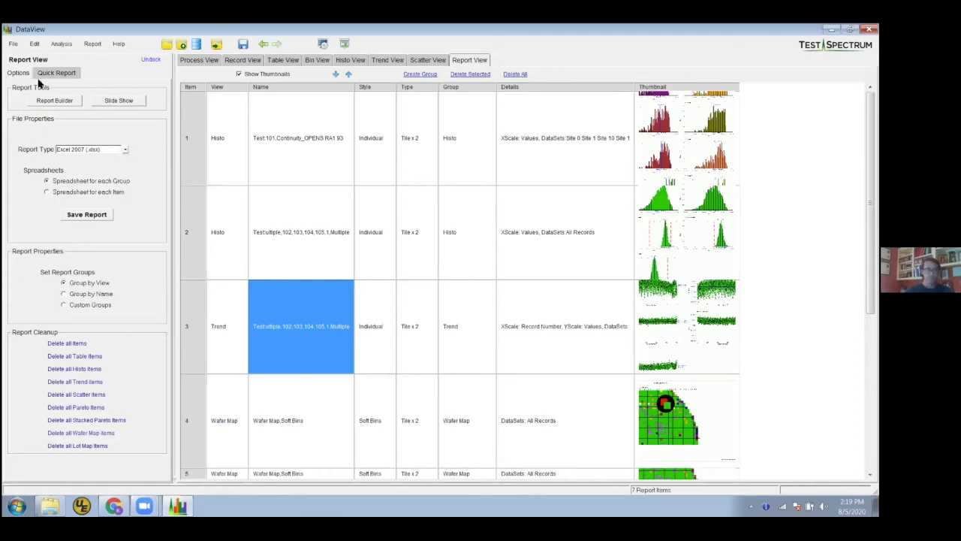
# Save the report in Excel 2007 (.xlsx) format as testnew in the dataview test data folder
pyautogui.click(127, 150)
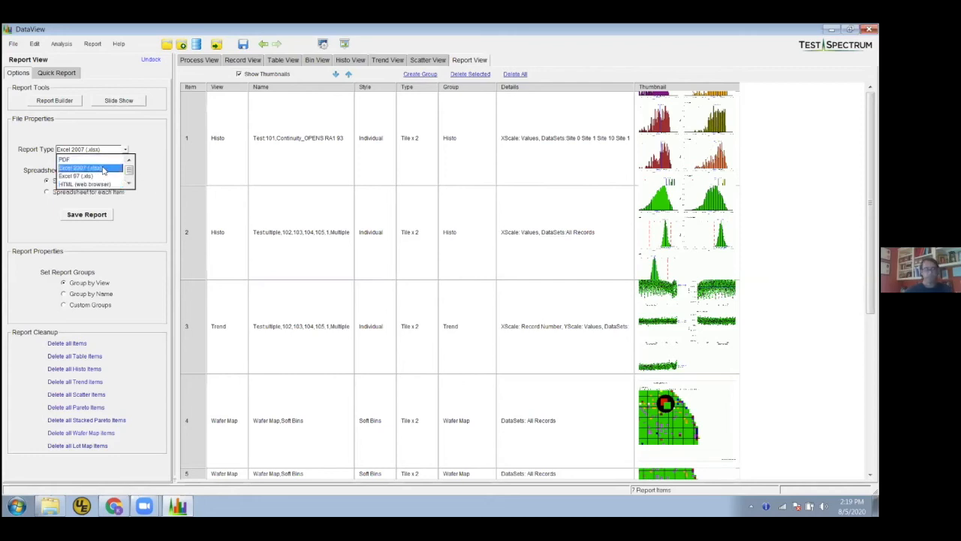
pyautogui.click(104, 168)
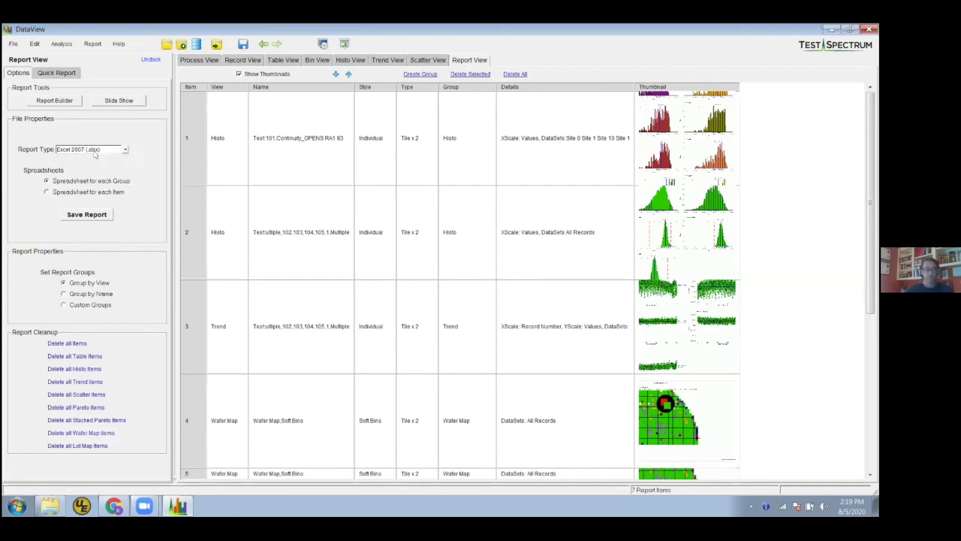
pyautogui.click(97, 216)
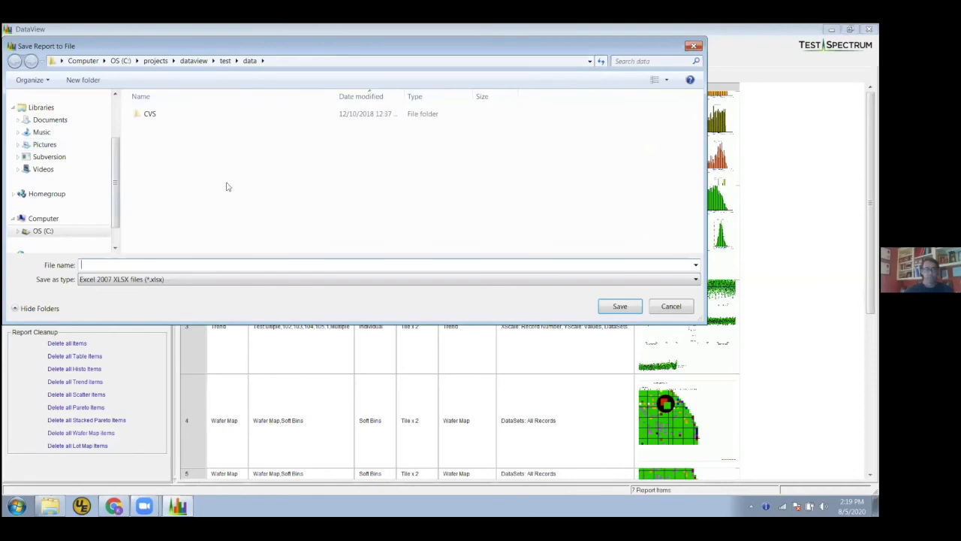
pyautogui.write('testnew')
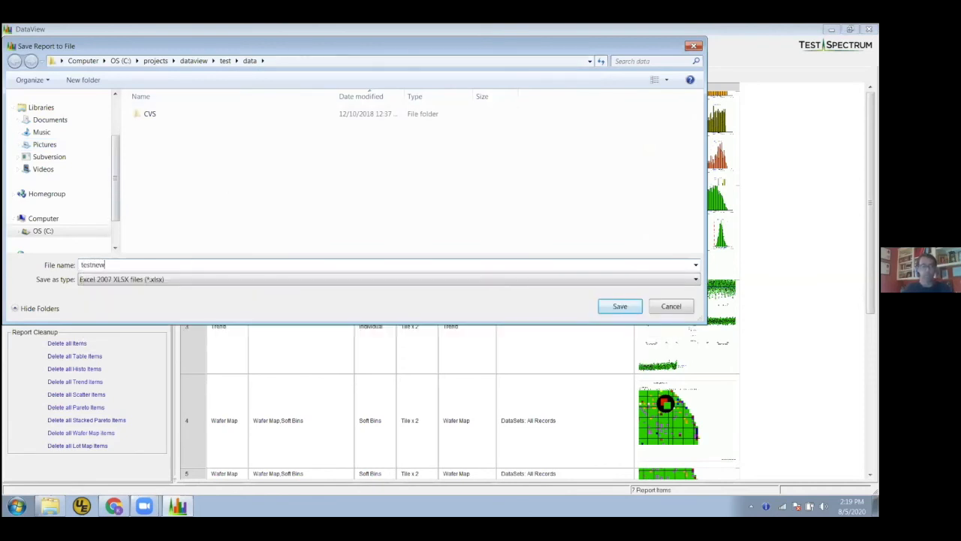
pyautogui.click(625, 306)
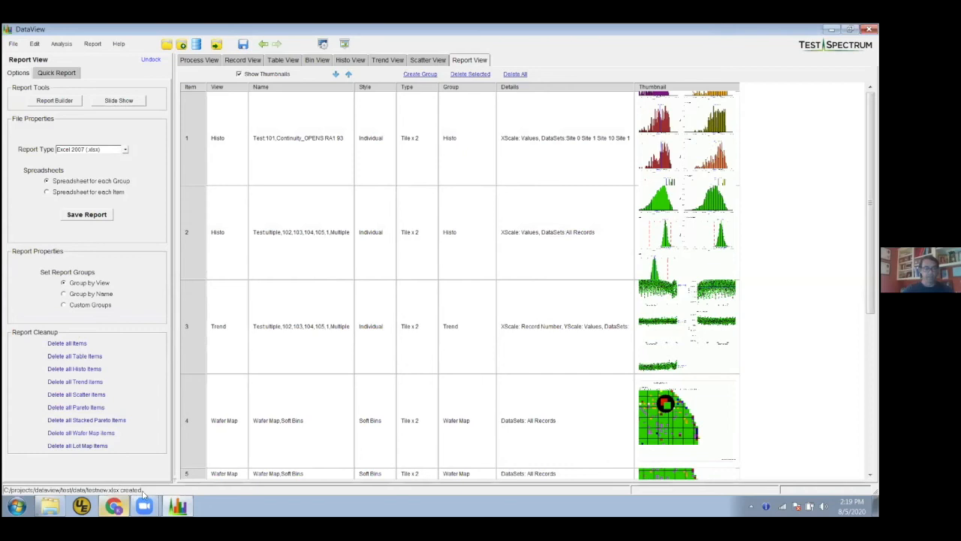
# Switch to Windows Explorer, sort the dataview\test\data folder by date and open testnew.xlsx in Excel
pyautogui.click(50, 506)
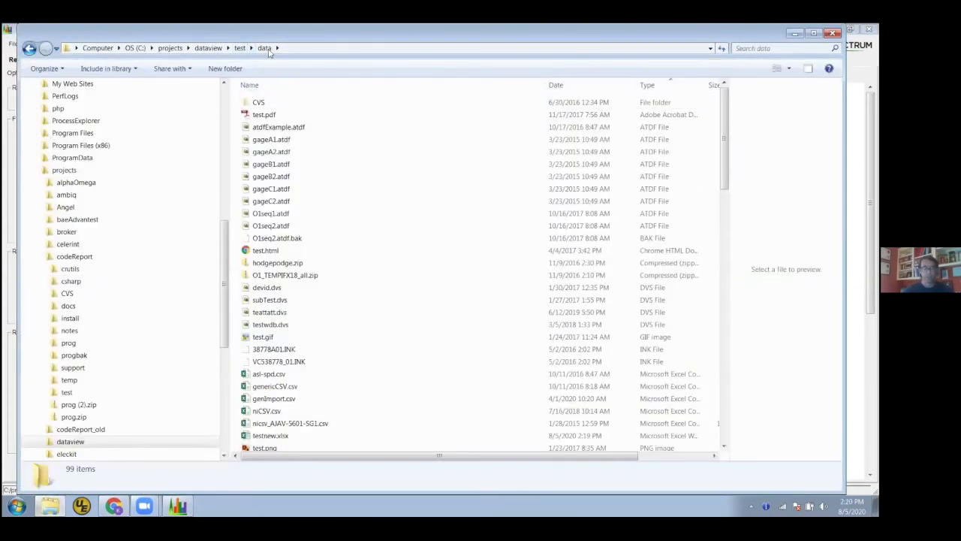
pyautogui.click(249, 48)
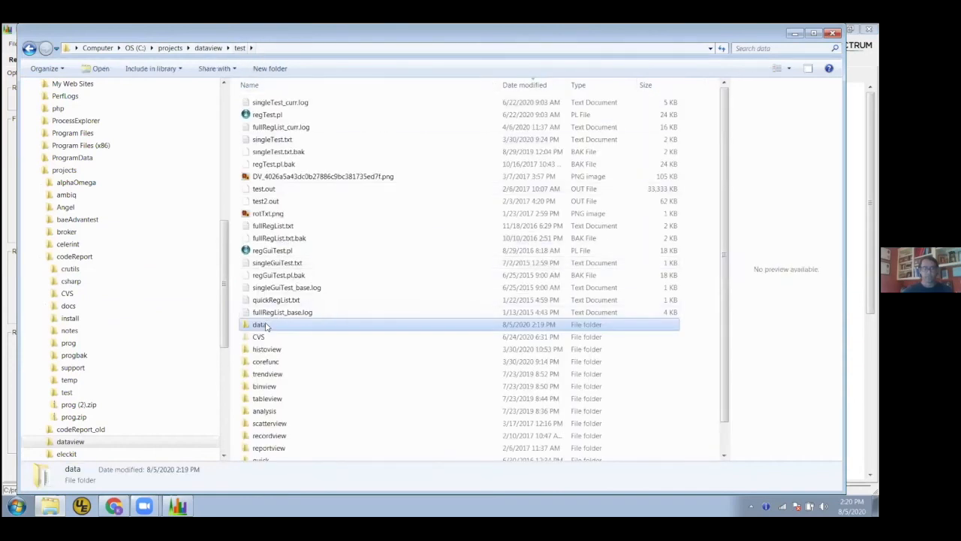
pyautogui.doubleClick(265, 326)
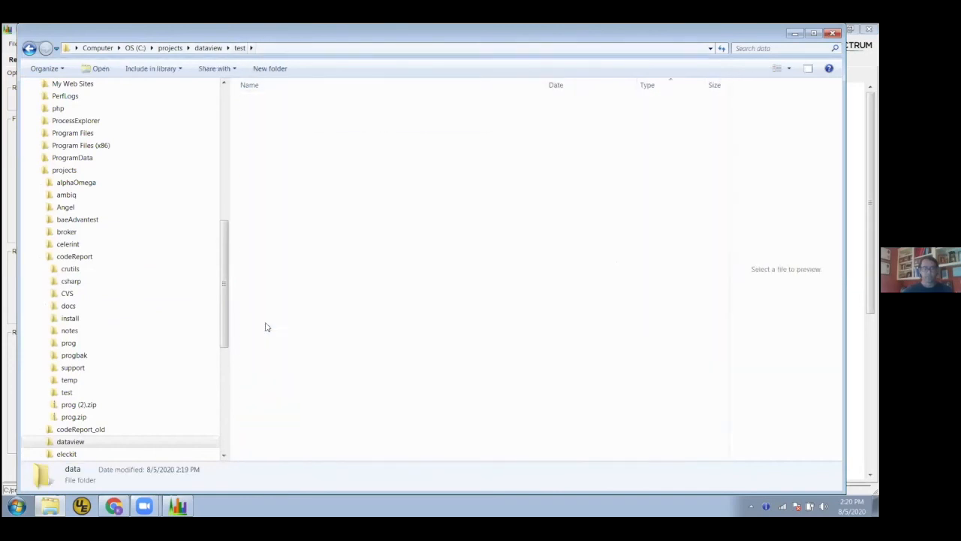
pyautogui.click(579, 85)
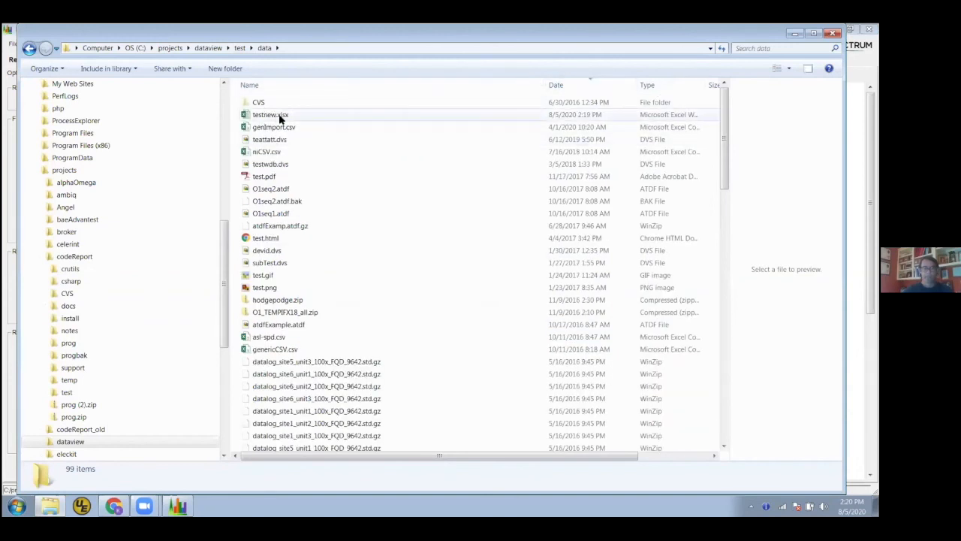
pyautogui.doubleClick(276, 114)
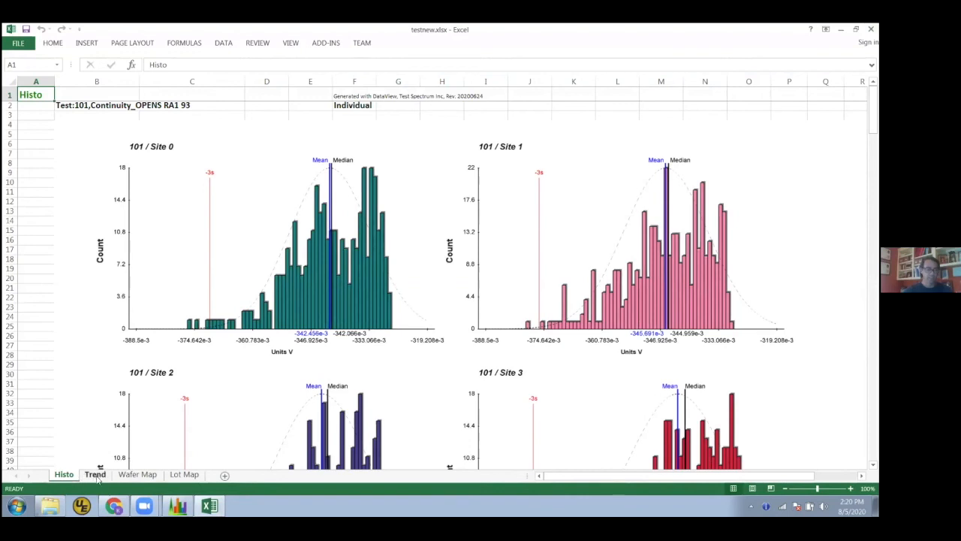
# Examine the Trend sheet's plots and the Histo sheet's per-site histograms and statistics table for test 101
pyautogui.click(95, 475)
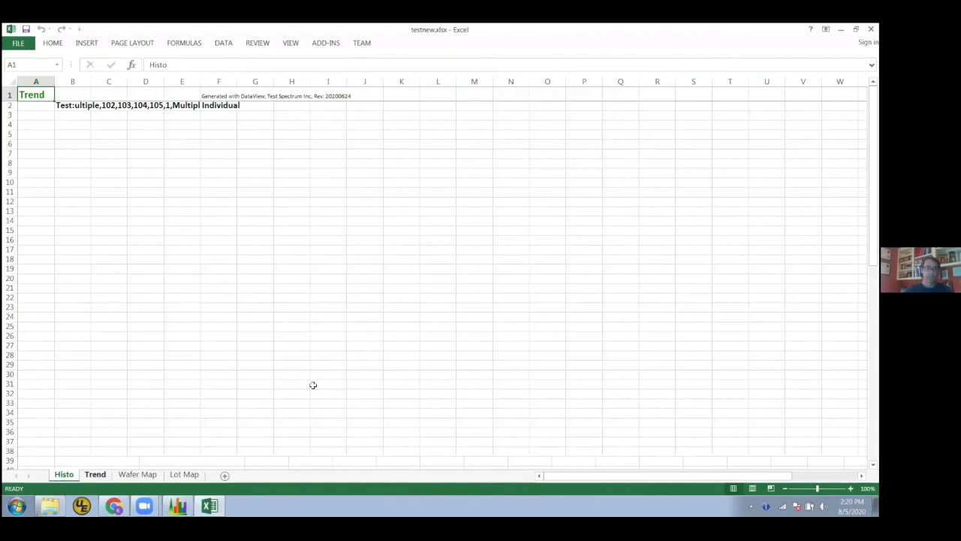
pyautogui.scroll(-15, 195, 411)
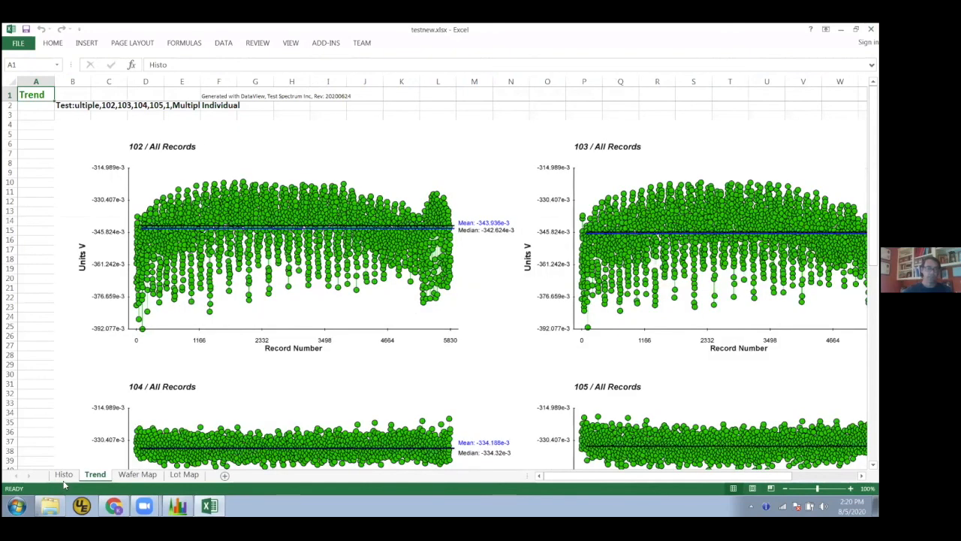
pyautogui.click(64, 477)
pyautogui.scroll(-4, 349, 371)
pyautogui.scroll(-20, 349, 370)
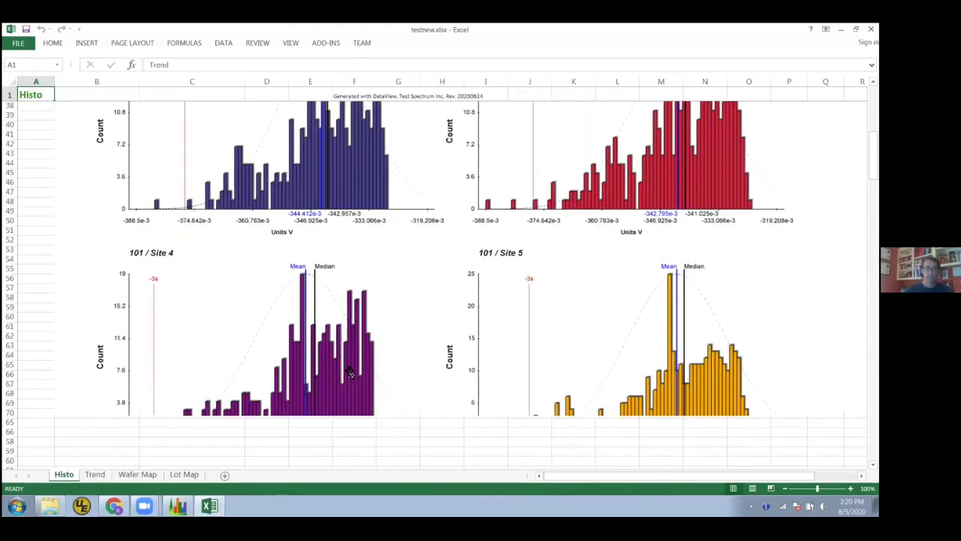
pyautogui.scroll(-20, 347, 372)
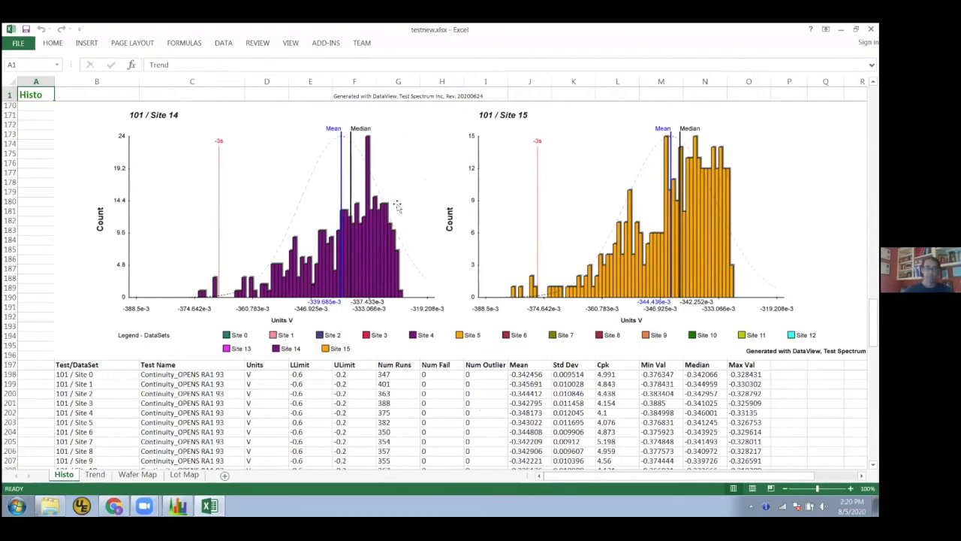
pyautogui.scroll(-4, 401, 218)
pyautogui.moveTo(78, 259); pyautogui.dragTo(290, 389)
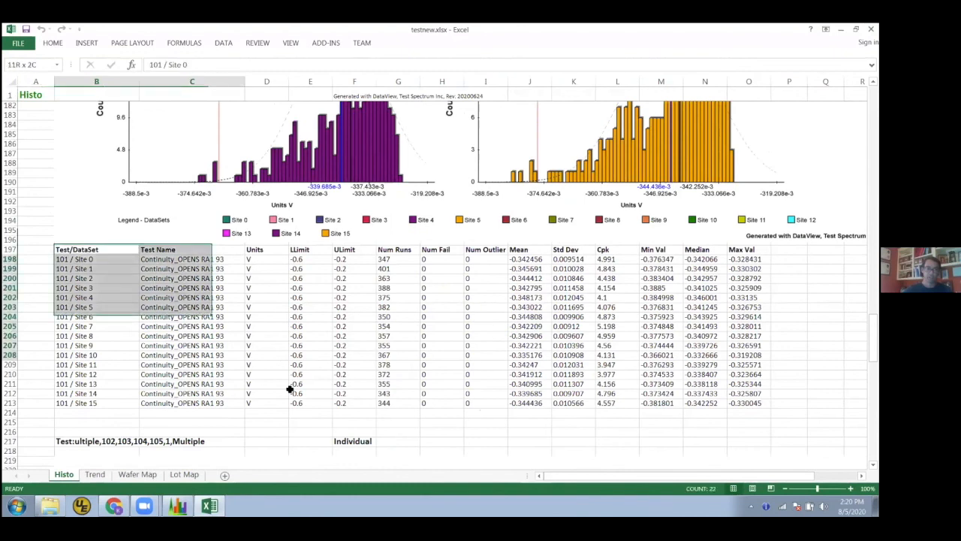
# Examine the Wafer Map sheet's soft bin map and the table of bin colors, counts and percentages beneath it
pyautogui.click(267, 432)
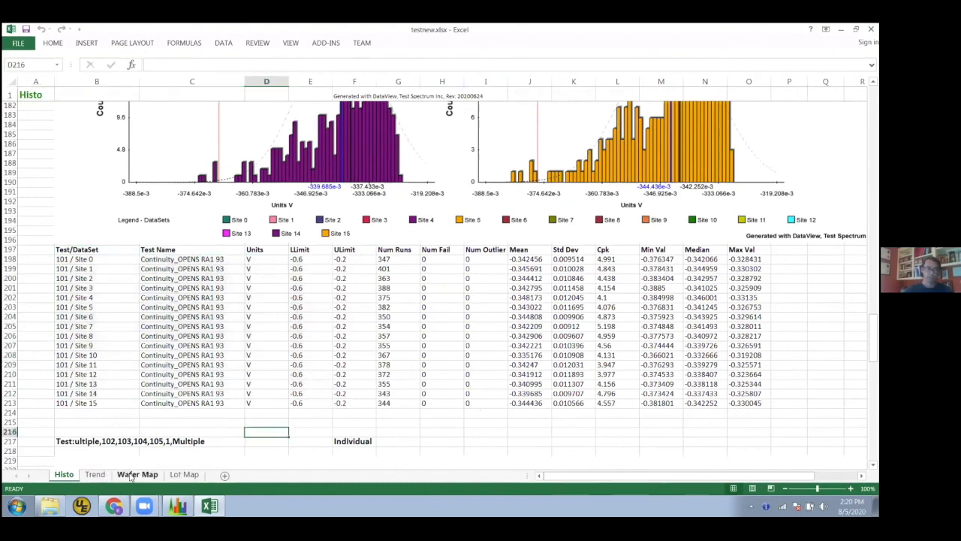
pyautogui.click(135, 474)
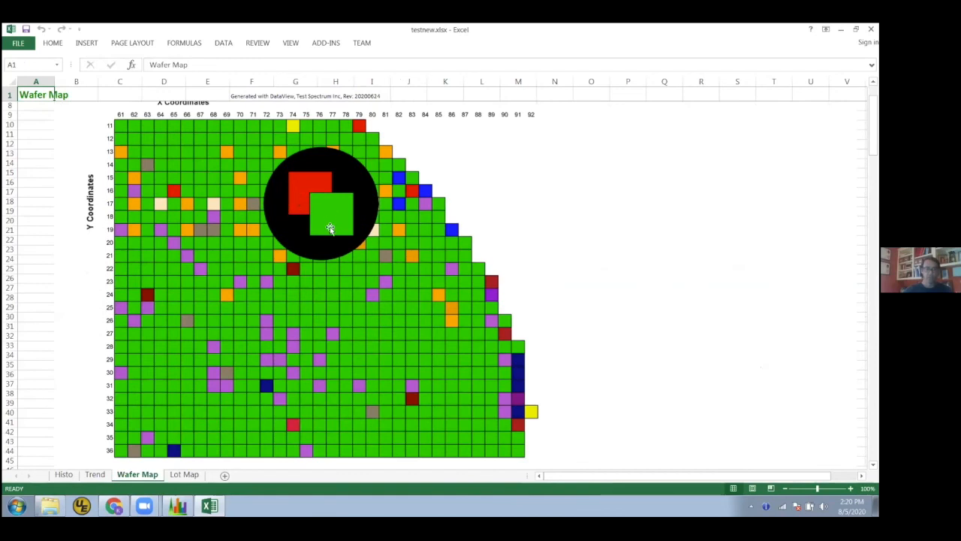
pyautogui.scroll(-5, 331, 229)
pyautogui.scroll(5, 300, 193)
pyautogui.scroll(-4, 373, 305)
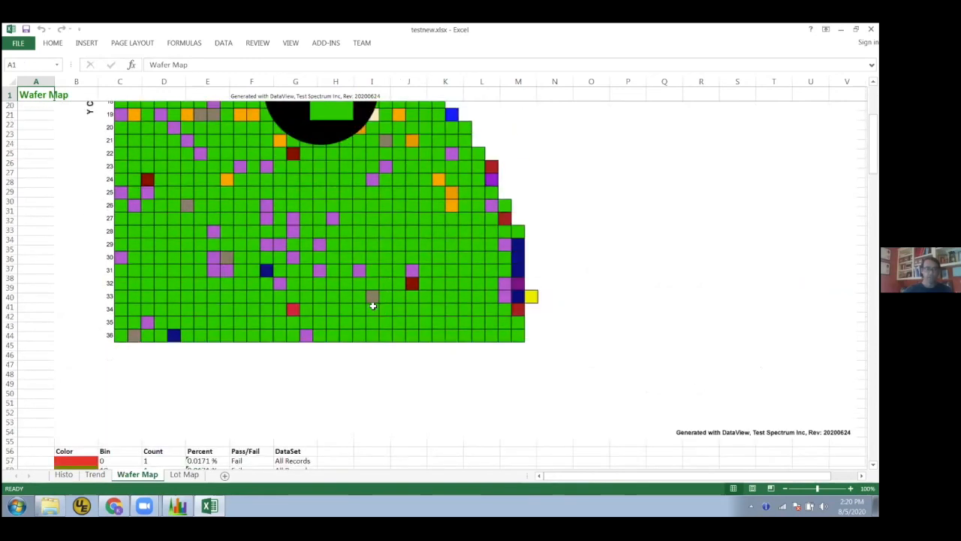
pyautogui.scroll(-12, 373, 305)
pyautogui.scroll(-5, 413, 430)
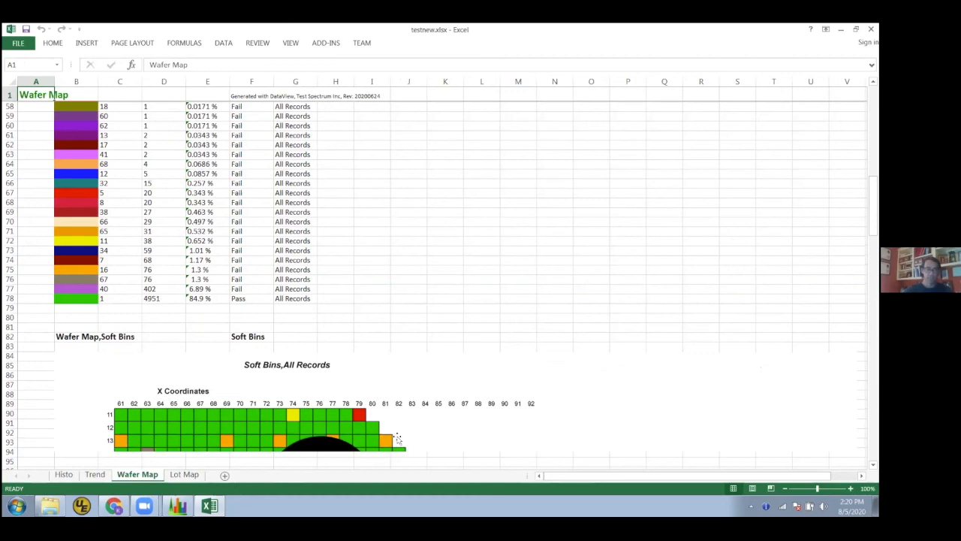
# Examine the soft bin lot map on the Lot Map sheet
pyautogui.click(184, 476)
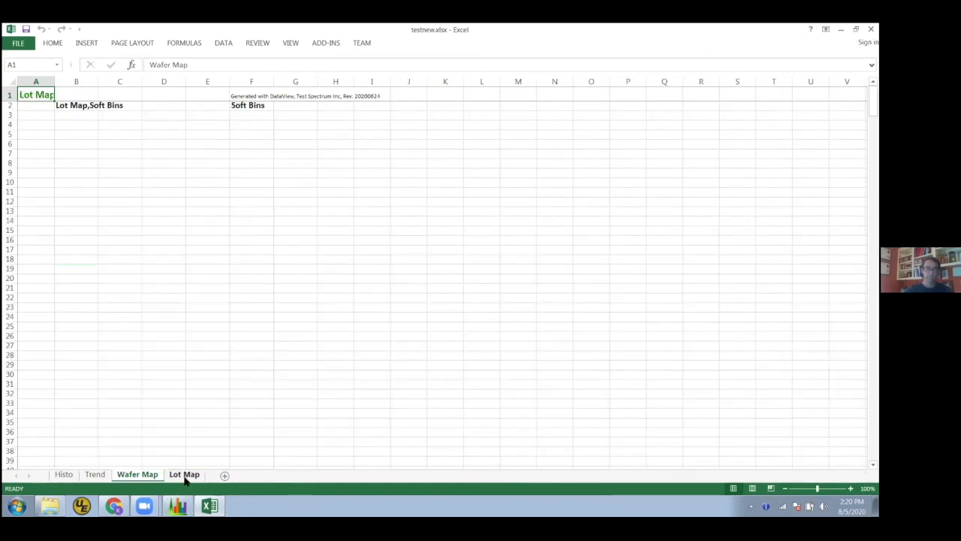
pyautogui.scroll(-6, 623, 294)
pyautogui.scroll(-18, 607, 312)
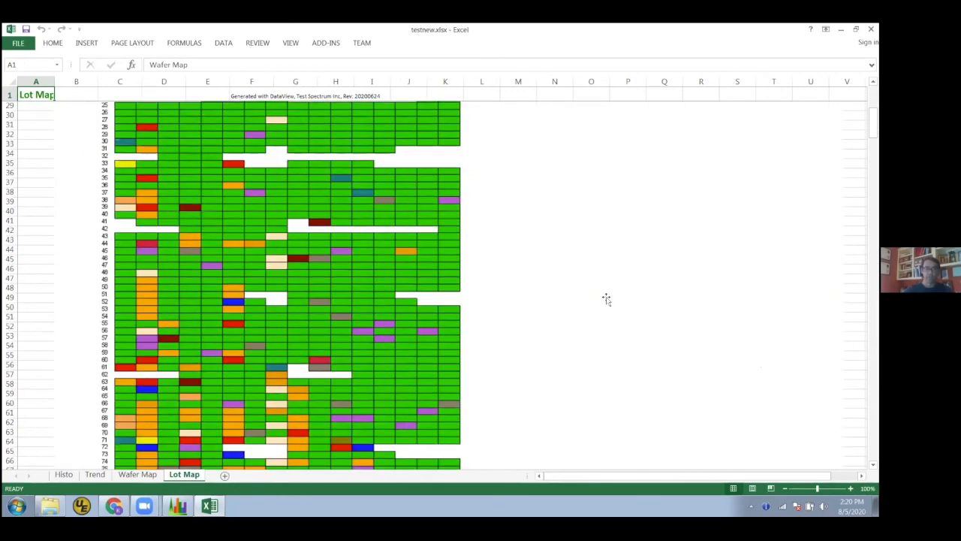
pyautogui.scroll(-9, 607, 312)
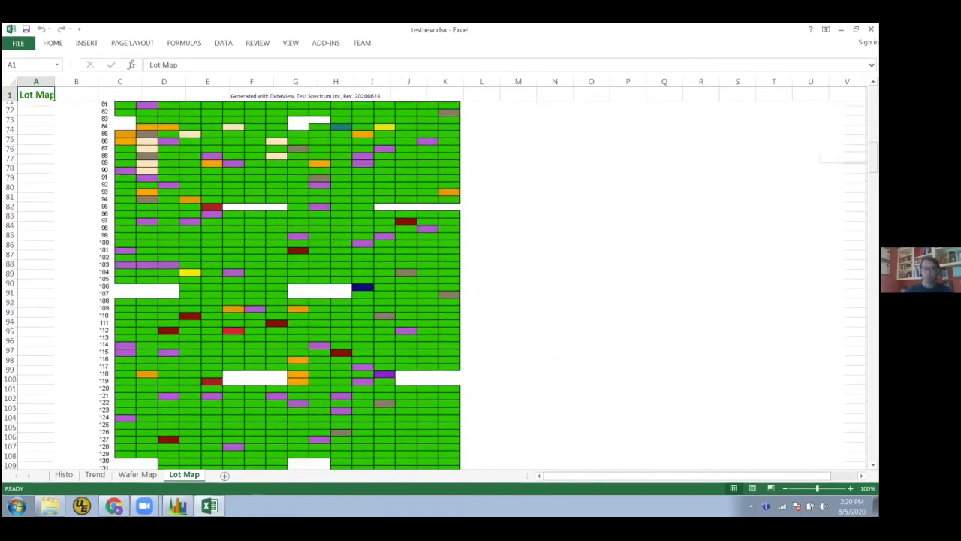